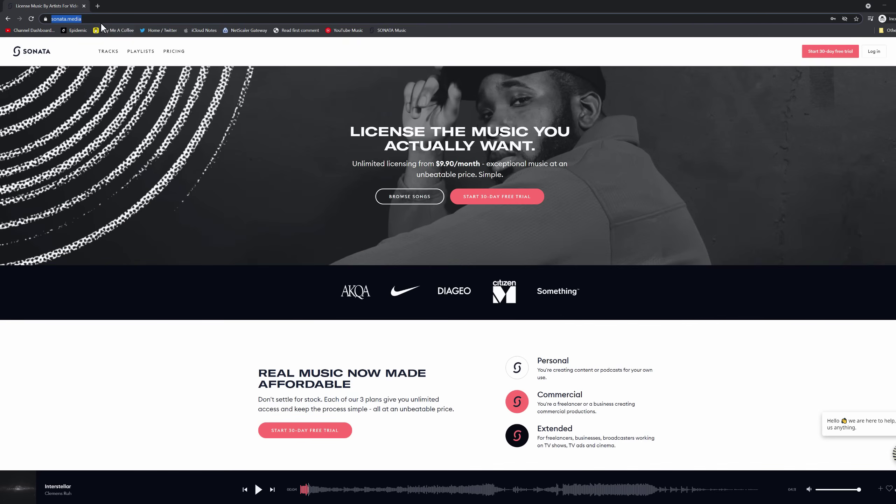
# - Open the track catalogue on the sonata.media website
pyautogui.click(103, 19)
pyautogui.click(158, 150)
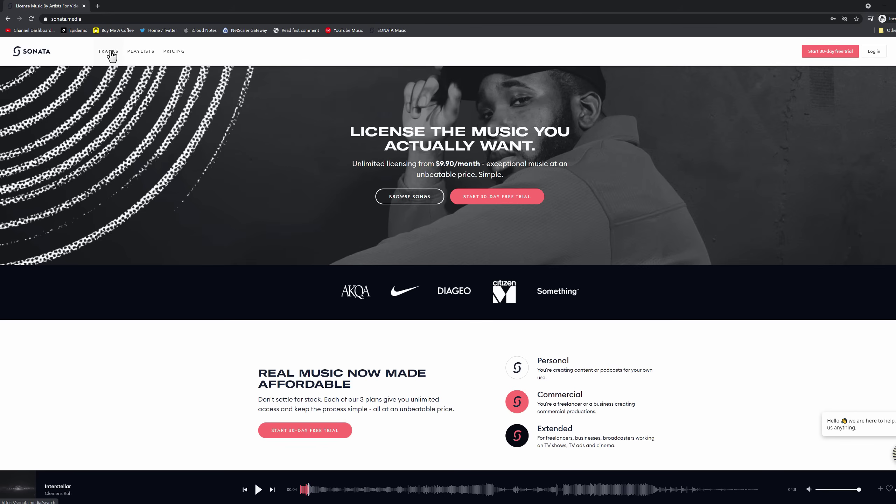
pyautogui.click(499, 205)
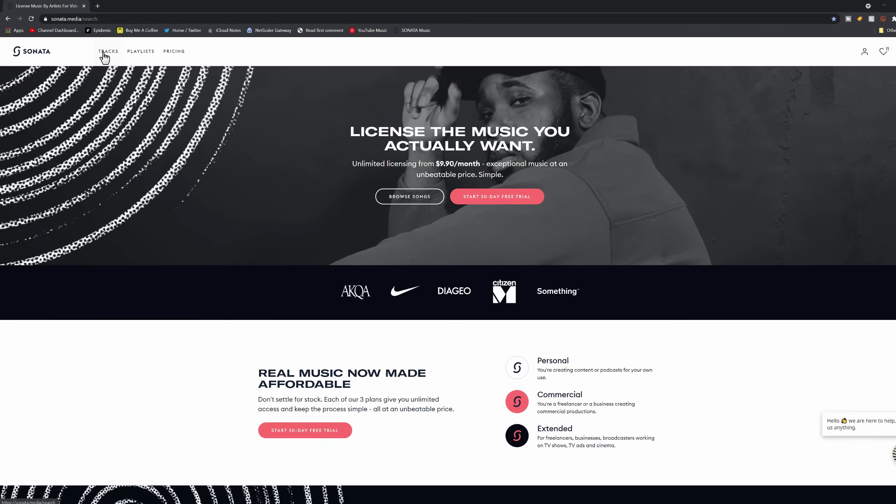
pyautogui.click(105, 52)
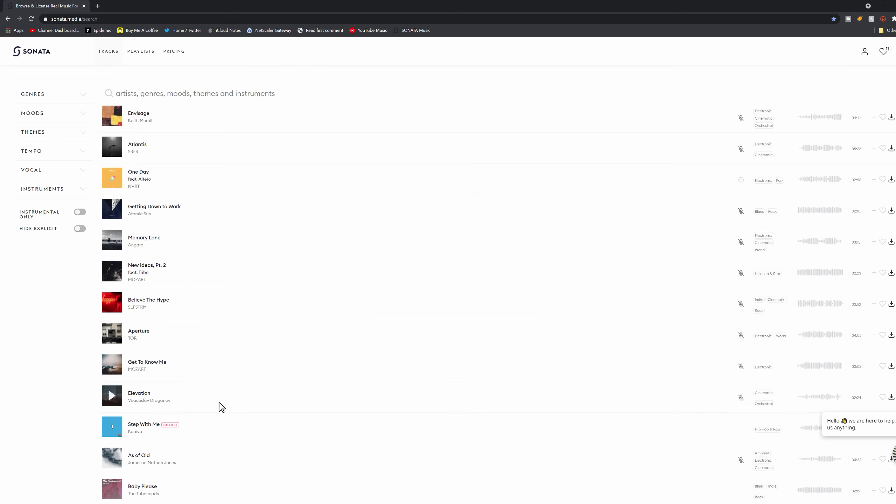
# - Look through the track list and briefly preview the track Envisage
pyautogui.scroll(-5, 216, 244)
pyautogui.scroll(5, 216, 244)
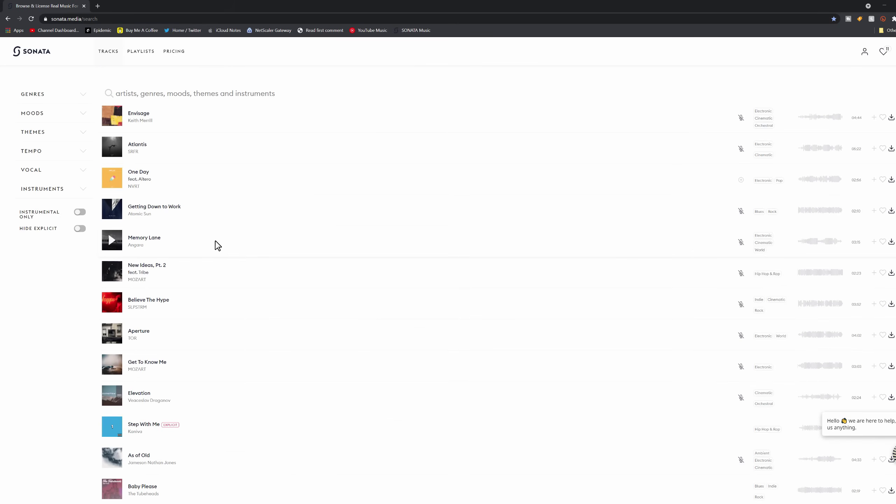
pyautogui.click(116, 120)
pyautogui.click(259, 492)
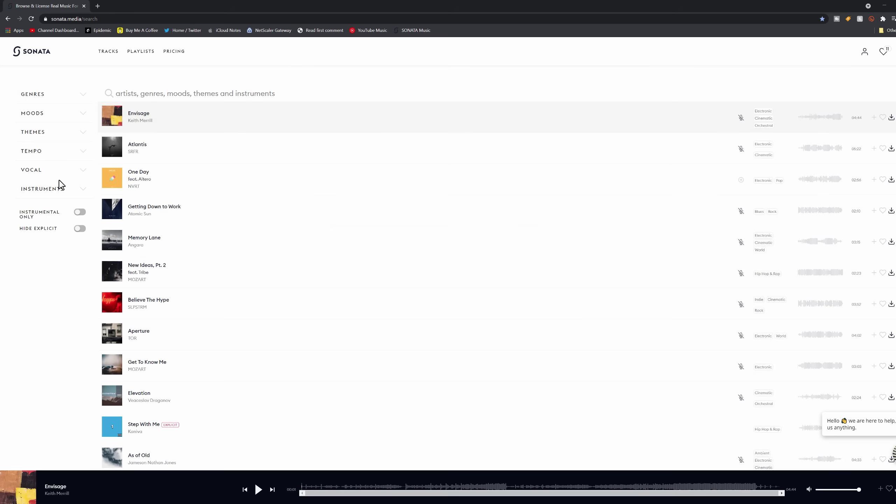
# - Filter the track catalogue by the Cinematic genre and the Tense mood
pyautogui.click(41, 94)
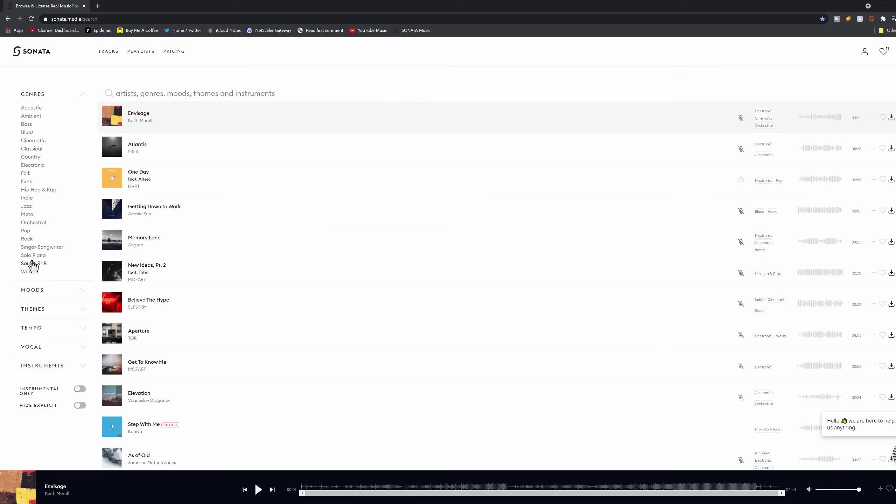
pyautogui.click(38, 143)
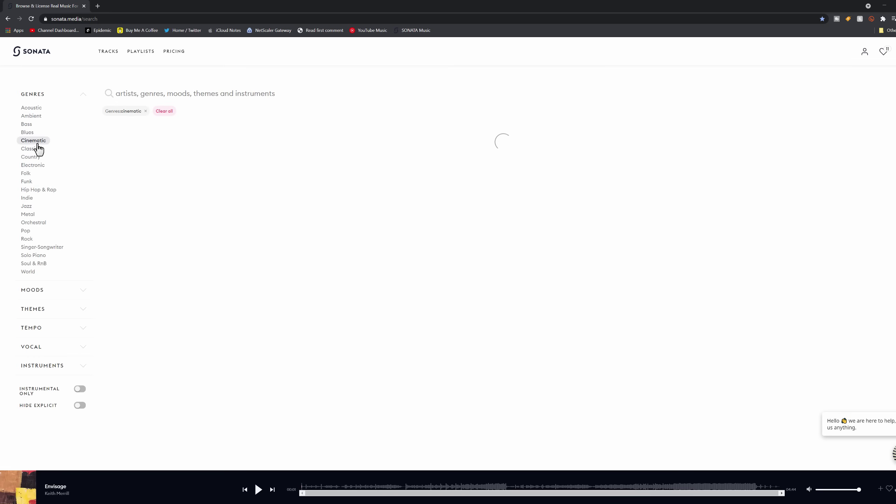
pyautogui.click(32, 291)
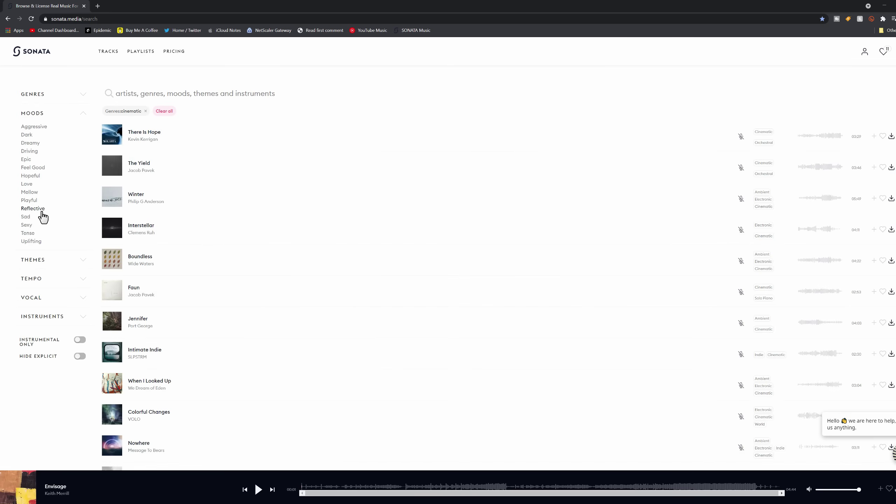
pyautogui.click(29, 234)
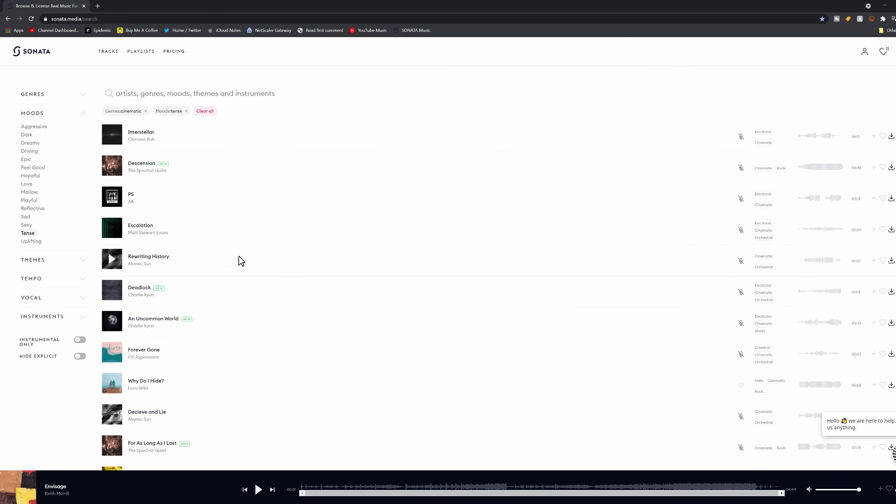
# - Look through the filtered tracks and briefly preview Soulèvement
pyautogui.scroll(-3, 239, 259)
pyautogui.scroll(-3, 229, 270)
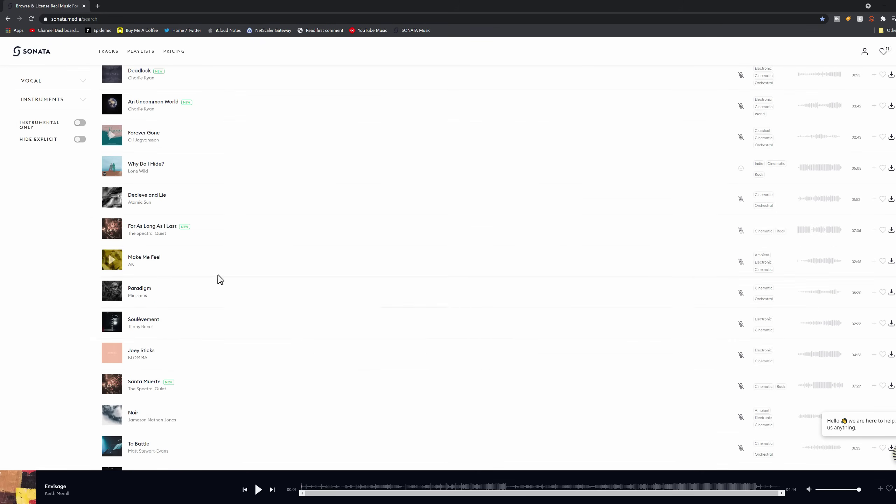
pyautogui.click(221, 322)
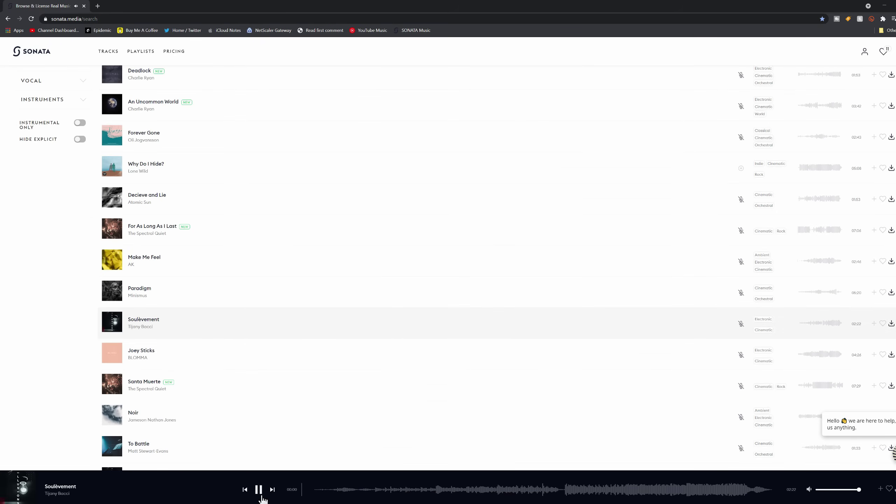
pyautogui.click(259, 489)
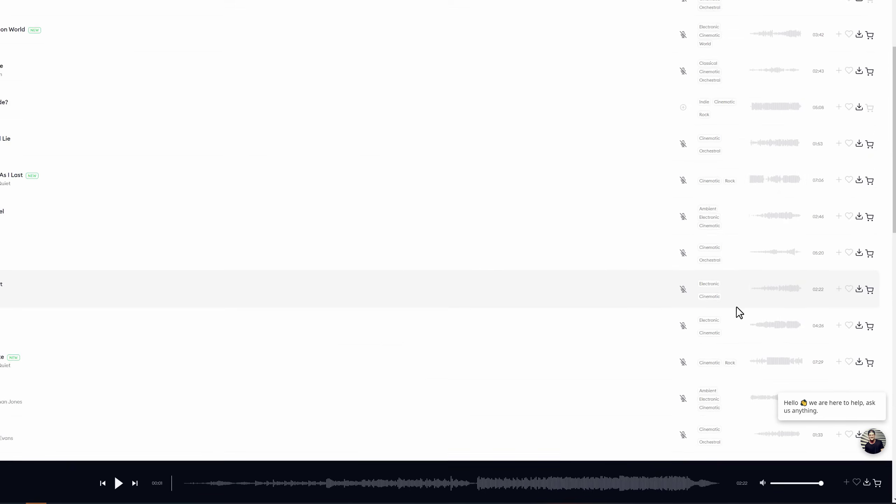
pyautogui.click(867, 290)
pyautogui.click(833, 318)
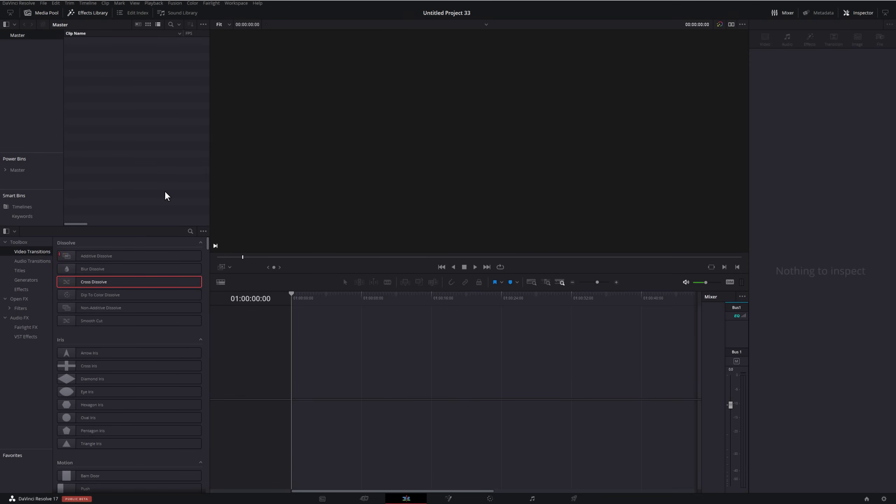
# - Switch to DaVinci Resolve and create two bins named MUSIC and FOOTAGE under Master in the media pool
pyautogui.click(55, 19)
pyautogui.click(54, 19)
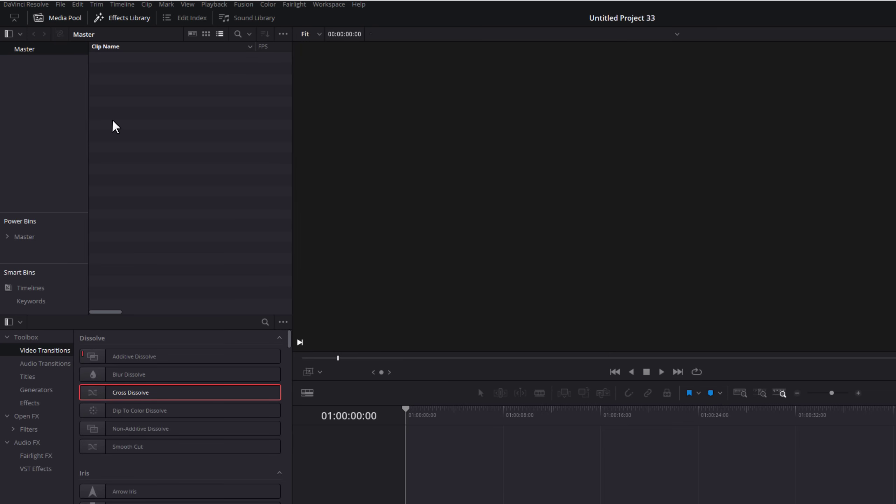
pyautogui.rightClick(30, 75)
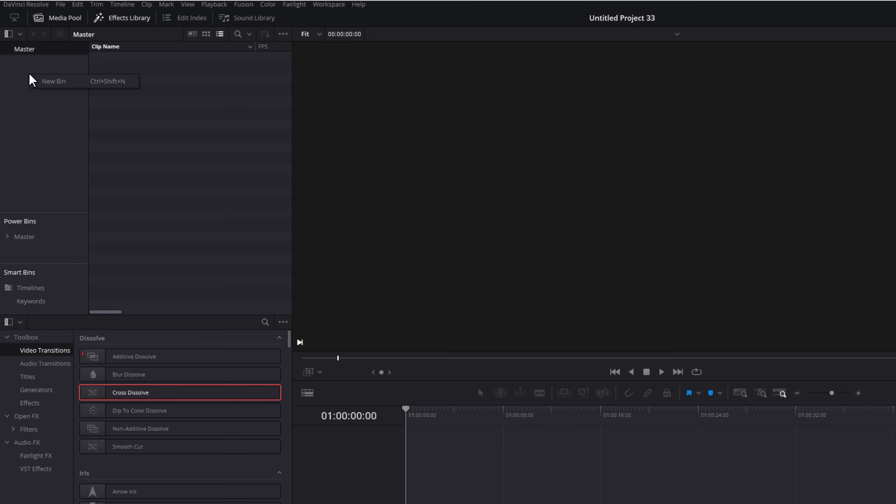
pyautogui.click(54, 80)
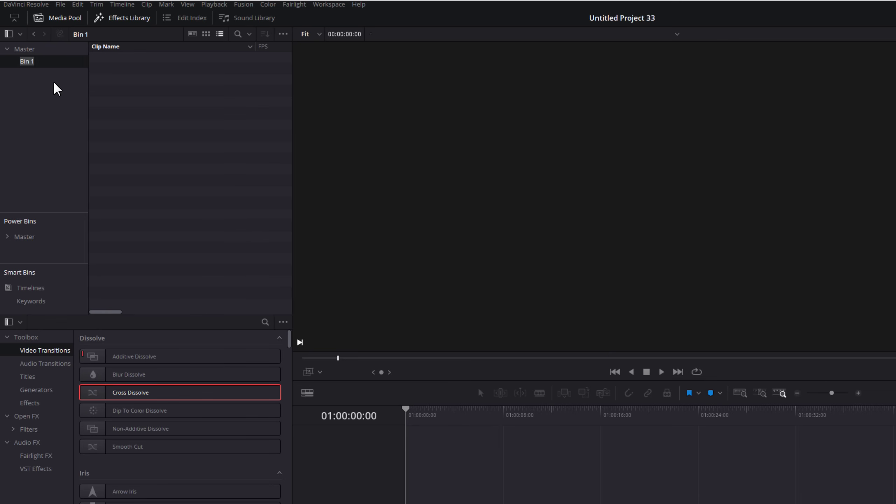
pyautogui.write('MUSIC')
pyautogui.press('Return')
pyautogui.hotkey('ctrl', 'shift', 'n')
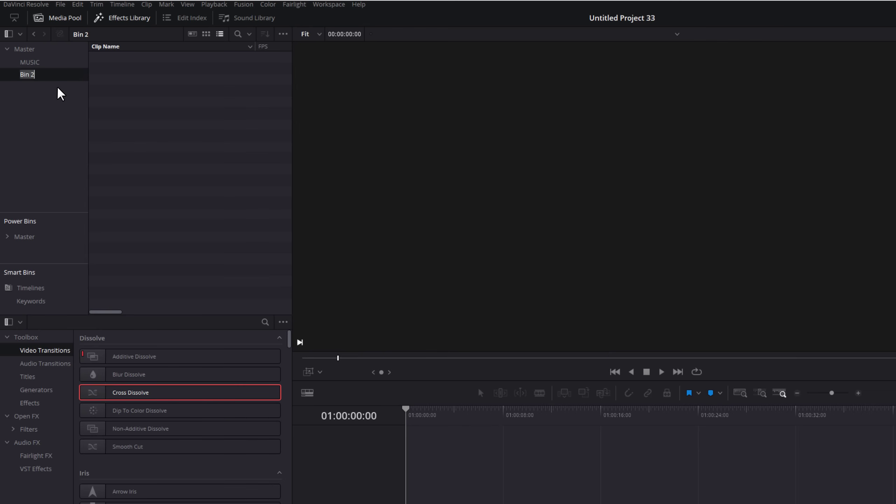
pyautogui.write('FOOTAGE')
pyautogui.press('Return')
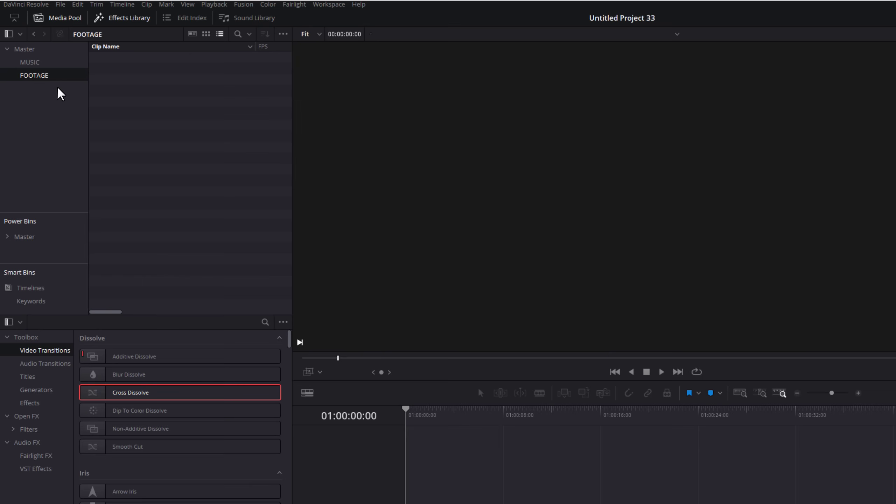
# - Place the WAV music track from the MUSIC bin at the start of the empty timeline
pyautogui.click(39, 63)
pyautogui.click(36, 75)
pyautogui.click(30, 62)
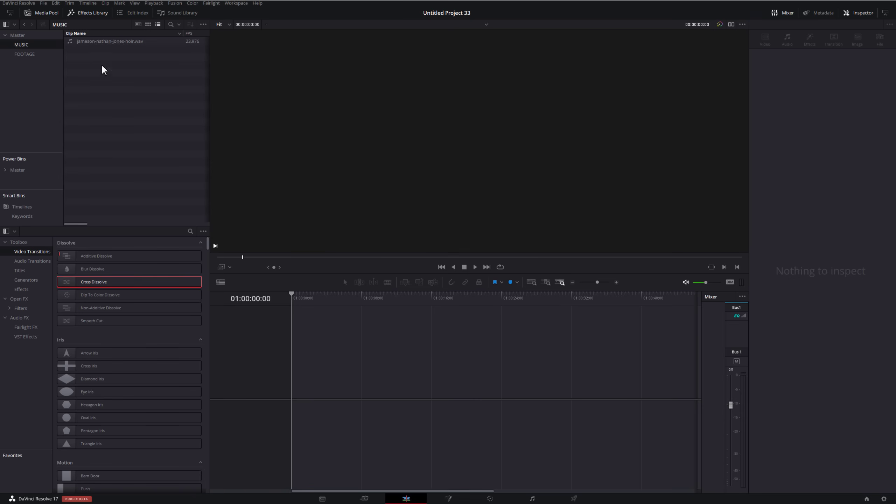
pyautogui.moveTo(82, 39); pyautogui.dragTo(295, 412)
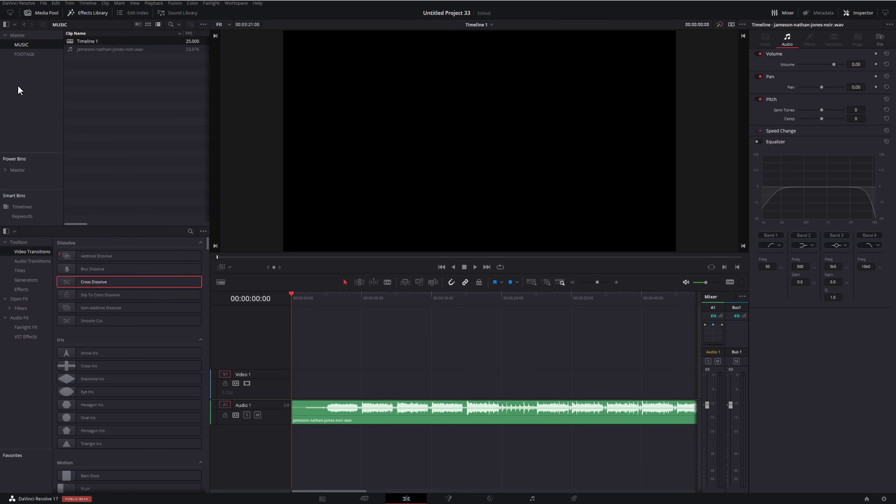
# - Try placing 01 Multi-Beam Pass.mp4 from the FOOTAGE bin on Video 1 with its audio over the music, and undo it
pyautogui.click(25, 54)
pyautogui.click(103, 41)
pyautogui.moveTo(103, 41); pyautogui.dragTo(343, 384)
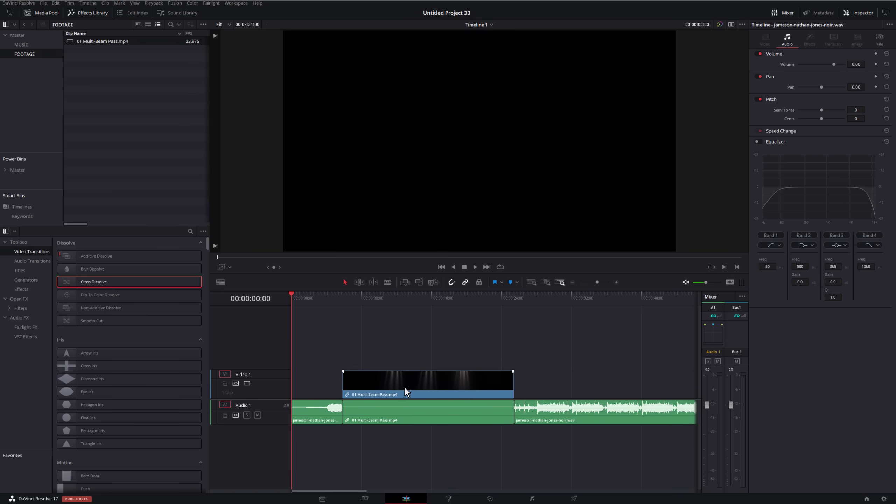
pyautogui.hotkey('ctrl', 'z')
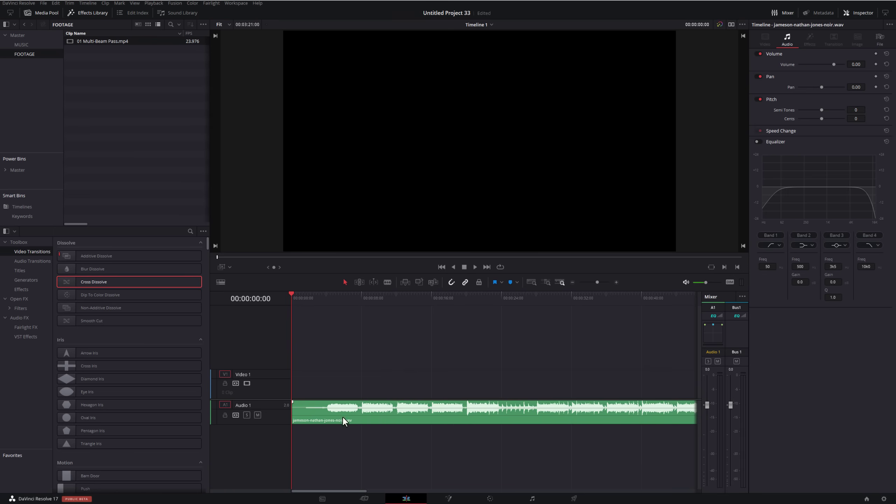
# - Move the music clip down to the Audio 3 track at the timeline start and save the project
pyautogui.moveTo(342, 419); pyautogui.dragTo(311, 458)
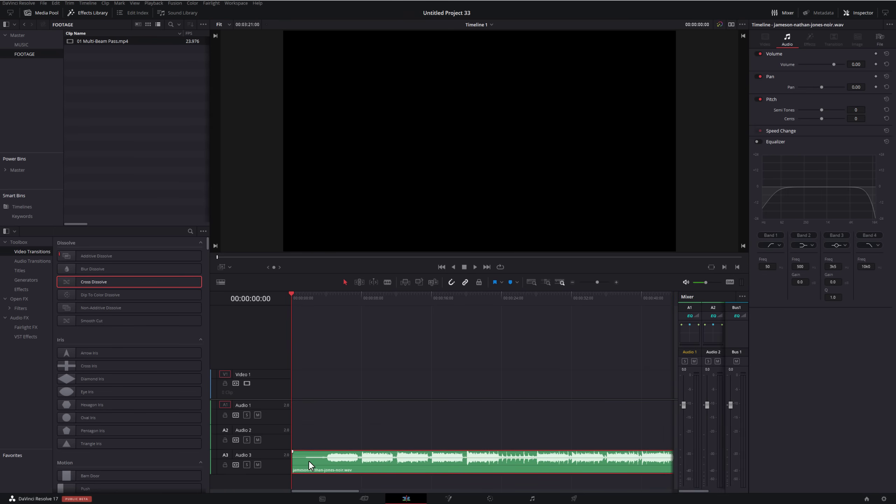
pyautogui.hotkey('ctrl', 's')
pyautogui.click(122, 82)
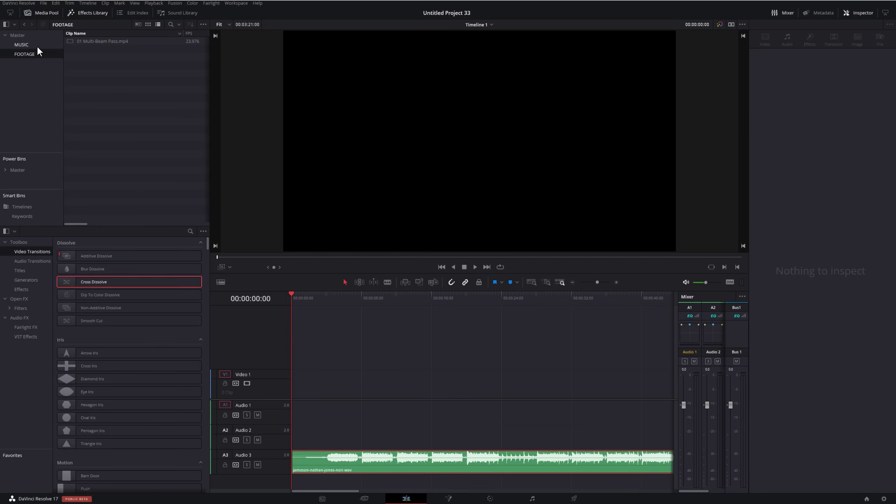
# - Place 01 Multi-Beam Pass.mp4 on Video 1 and Audio 1, starting shortly after the beginning of the timeline
pyautogui.moveTo(100, 42); pyautogui.dragTo(317, 383)
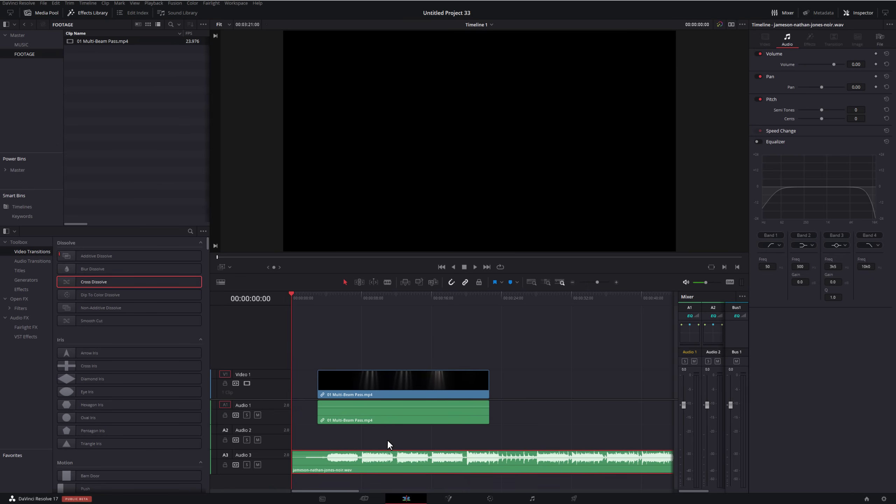
pyautogui.click(355, 391)
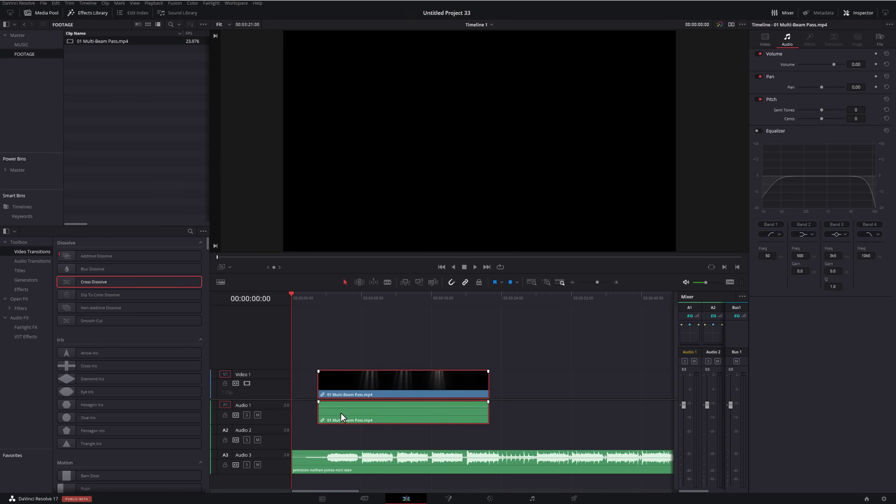
pyautogui.click(349, 437)
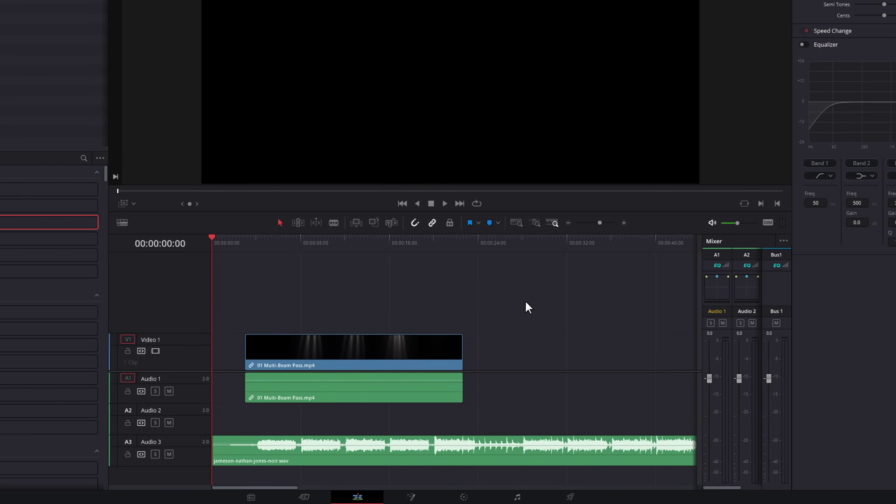
# - Delete only the linked audio of 01 Multi-Beam Pass.mp4 from Audio 1, keeping its video
pyautogui.press('alt')
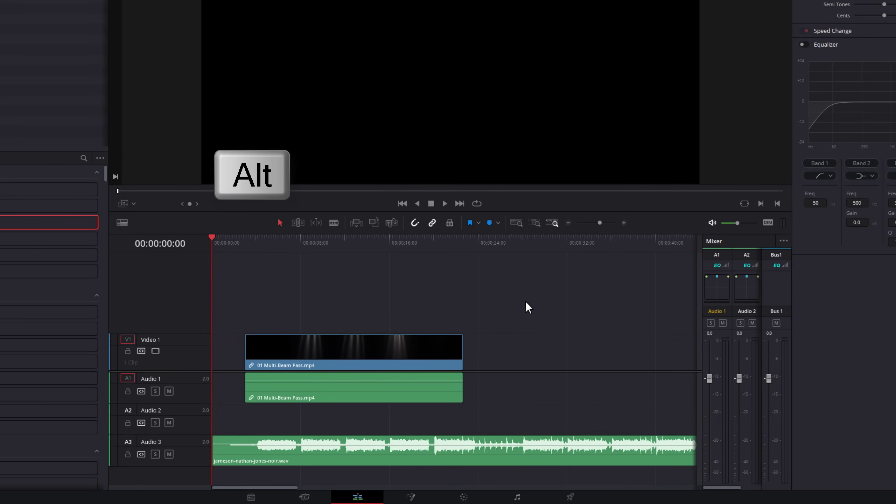
pyautogui.keyDown('alt'); pyautogui.click(315, 392); pyautogui.keyUp('alt')
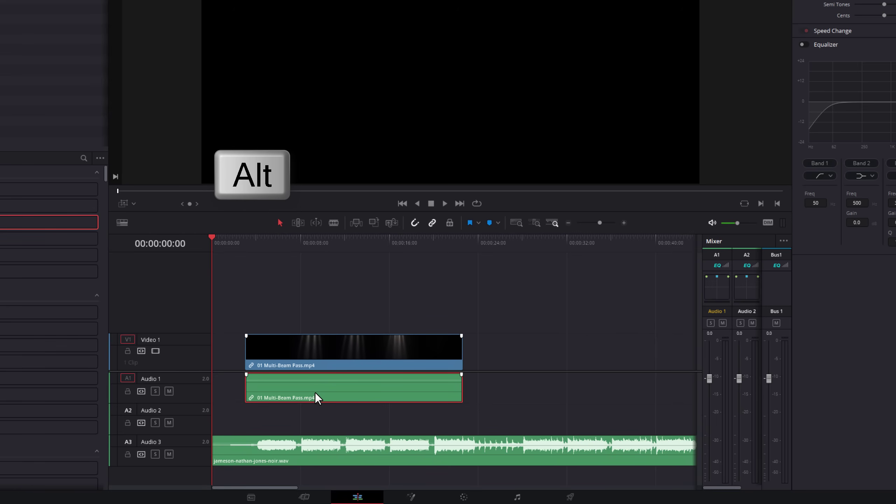
pyautogui.press('BackSpace')
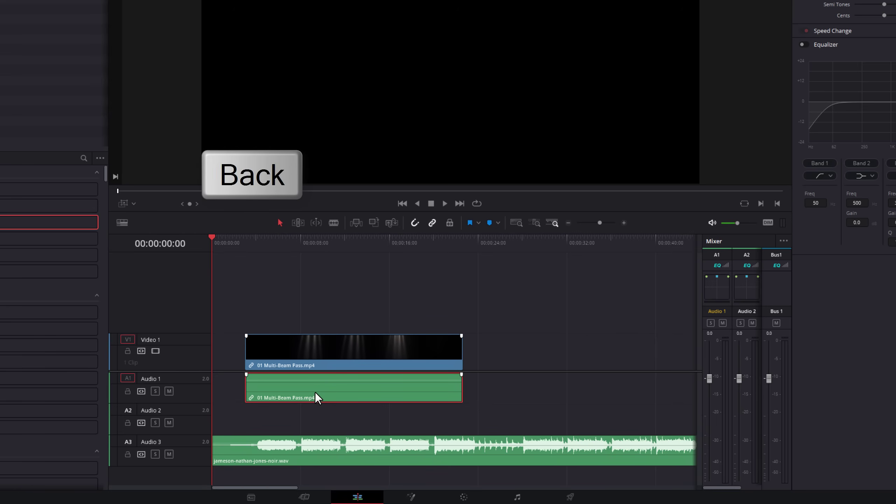
pyautogui.press('BackSpace')
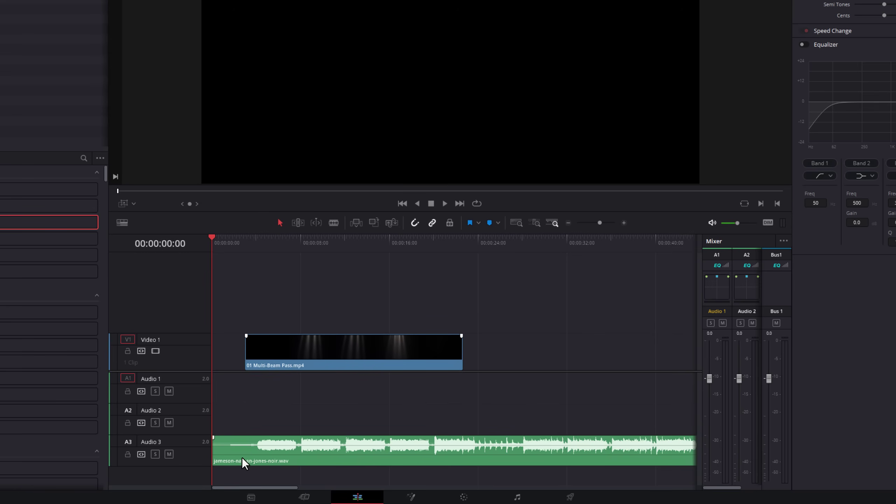
# - Rename the Audio 3 track to MUSIC
pyautogui.doubleClick(150, 446)
pyautogui.write('MUSIC')
pyautogui.press('Return')
# - Split the video clip and the music clip at 00:00:09:00
pyautogui.moveTo(231, 245); pyautogui.dragTo(311, 243)
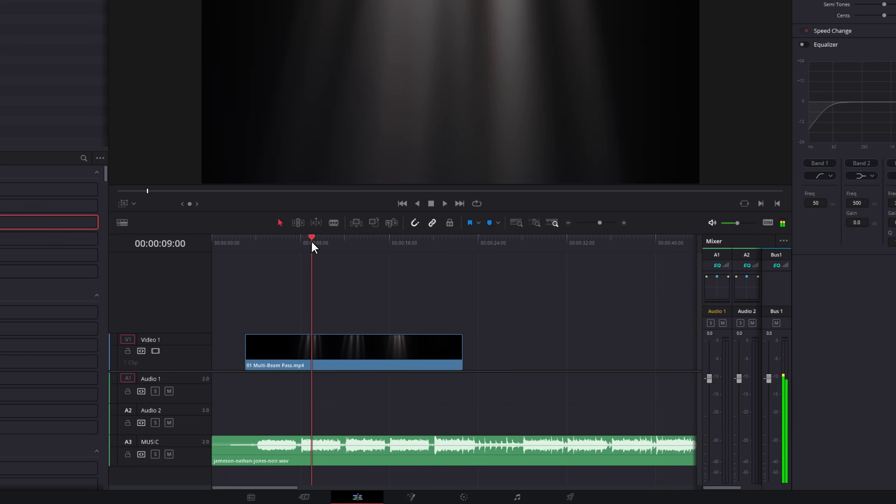
pyautogui.click(308, 261)
pyautogui.hotkey('ctrl', '\\')
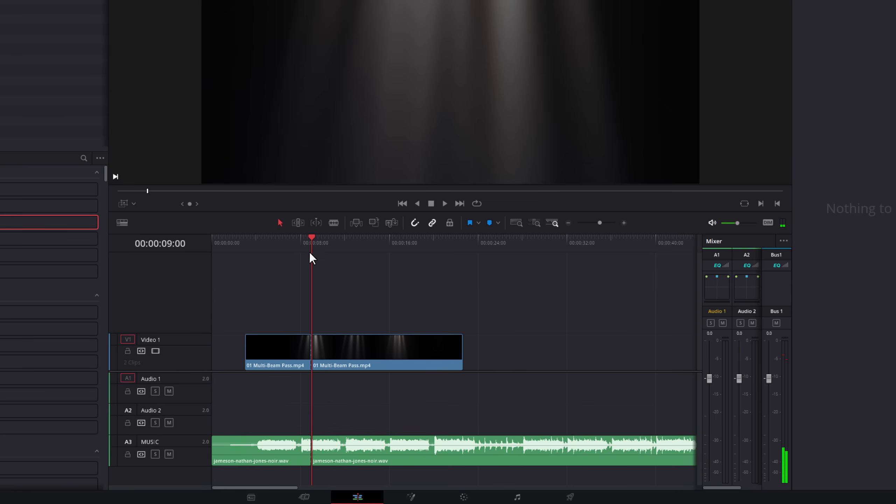
# - Try deleting the part of the video clip after the 00:00:09:00 cut, and undo back to the unsplit video and music clips
pyautogui.moveTo(311, 243); pyautogui.dragTo(327, 243)
pyautogui.moveTo(302, 318); pyautogui.dragTo(332, 463)
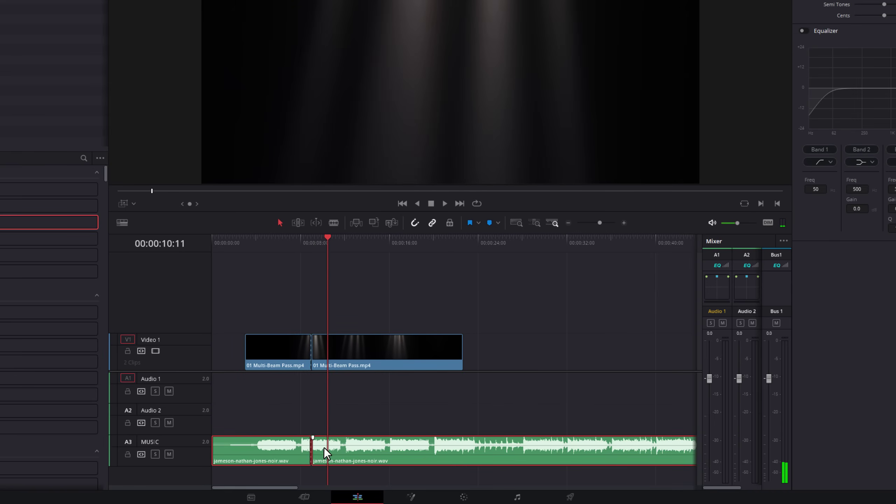
pyautogui.moveTo(326, 244); pyautogui.dragTo(341, 244)
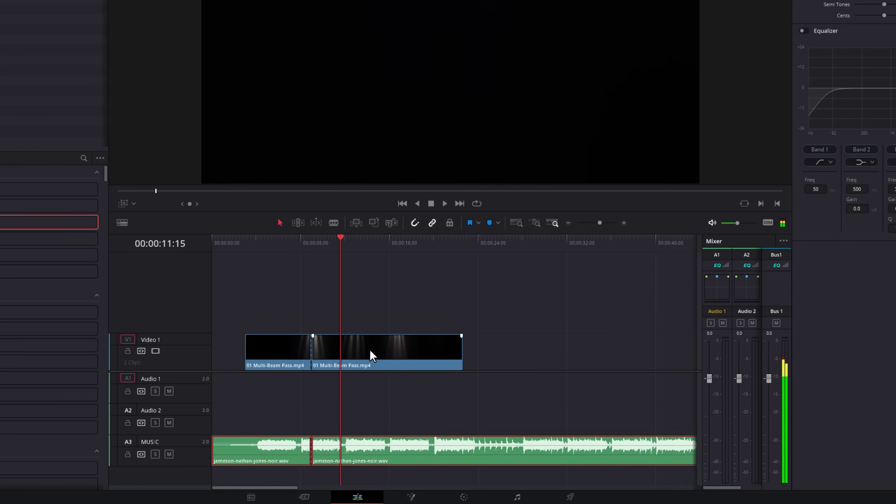
pyautogui.click(370, 356)
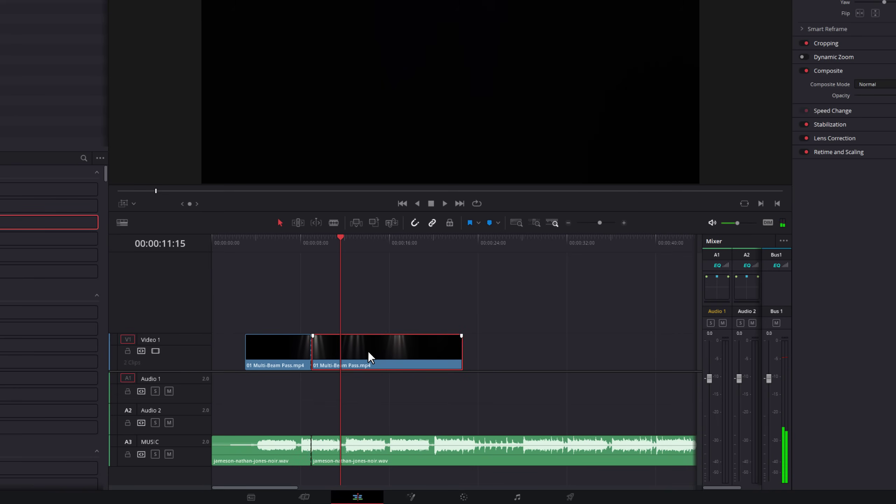
pyautogui.press('Delete')
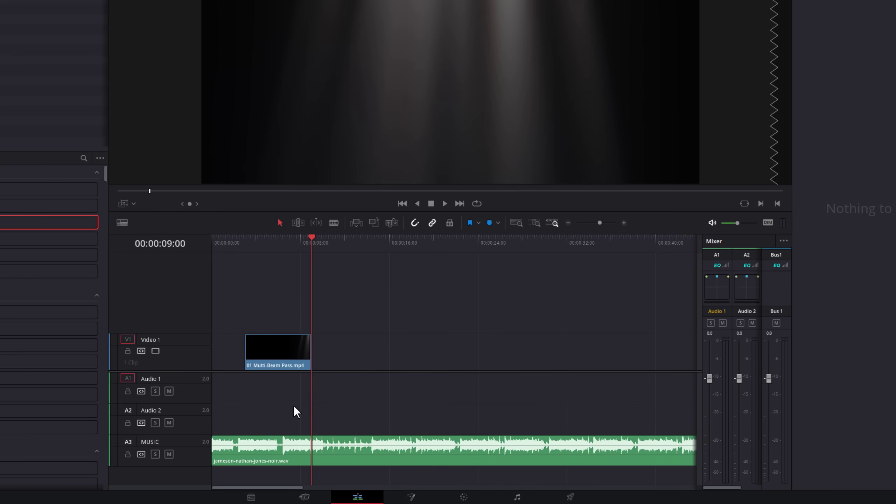
pyautogui.hotkey('ctrl', 'z')
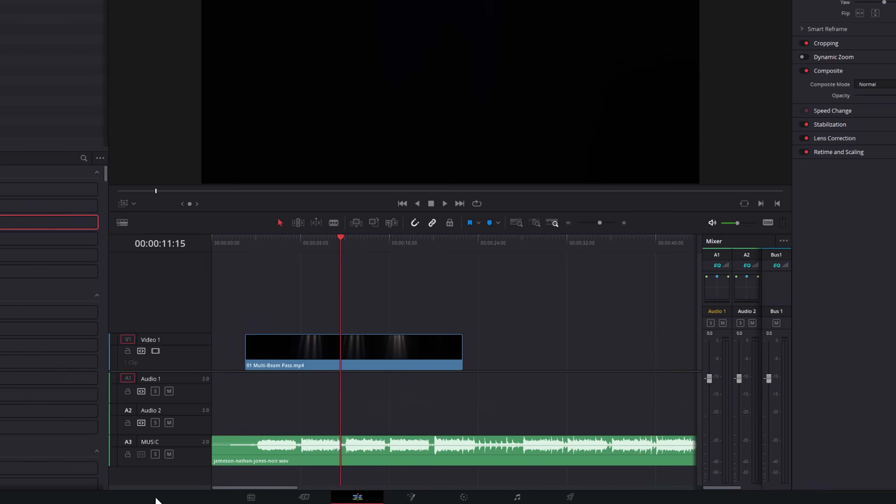
# - Split only 01 Multi-Beam Pass.mp4 on Video 1 at three points, including 00:00:10:05 and 00:00:14:20, and select the music clip for checking
pyautogui.click(269, 244)
pyautogui.hotkey('ctrl', 'b')
pyautogui.click(375, 248)
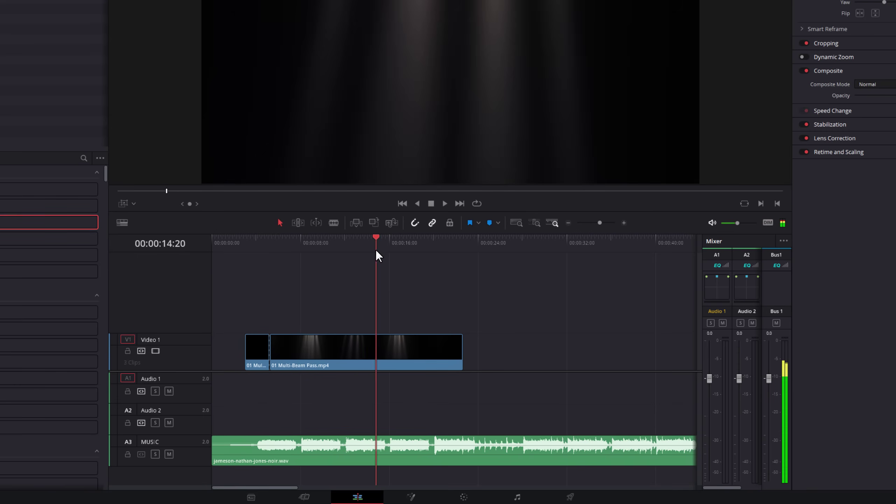
pyautogui.hotkey('ctrl', 'b')
pyautogui.click(325, 249)
pyautogui.hotkey('ctrl', 'b')
pyautogui.moveTo(246, 416); pyautogui.dragTo(434, 465)
pyautogui.click(376, 424)
pyautogui.click(359, 439)
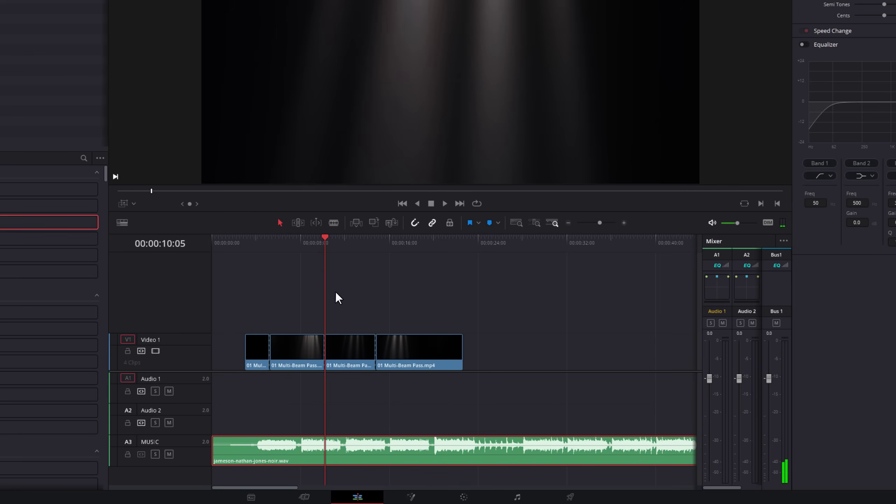
pyautogui.click(352, 245)
pyautogui.click(353, 244)
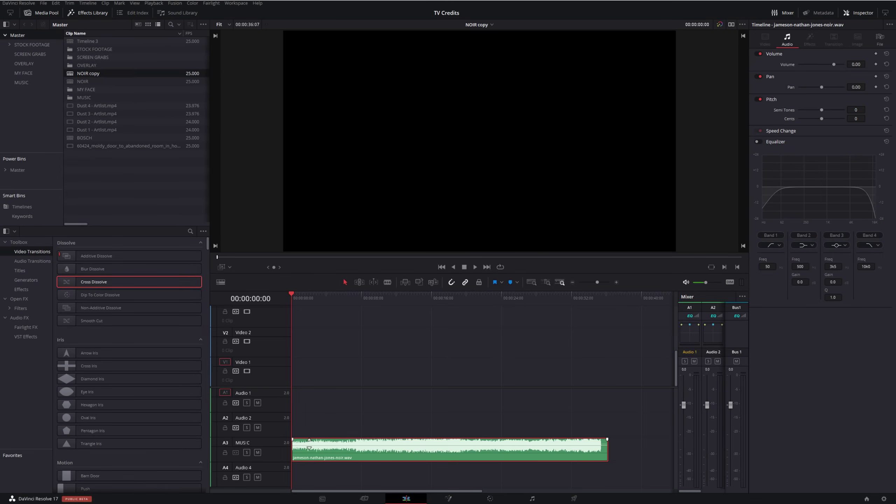
# - Apply a Cross Dissolve at the cut between the first two clips on Video 1 of NOIR copy and play through the transition
pyautogui.moveTo(609, 295); pyautogui.dragTo(290, 297)
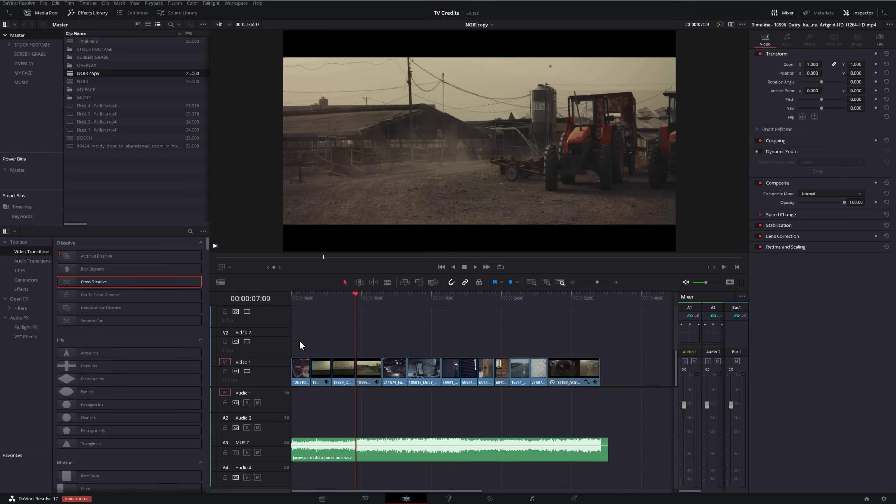
pyautogui.moveTo(296, 338); pyautogui.dragTo(574, 367)
pyautogui.click(311, 367)
pyautogui.click(84, 12)
pyautogui.click(85, 12)
pyautogui.moveTo(73, 280); pyautogui.dragTo(311, 367)
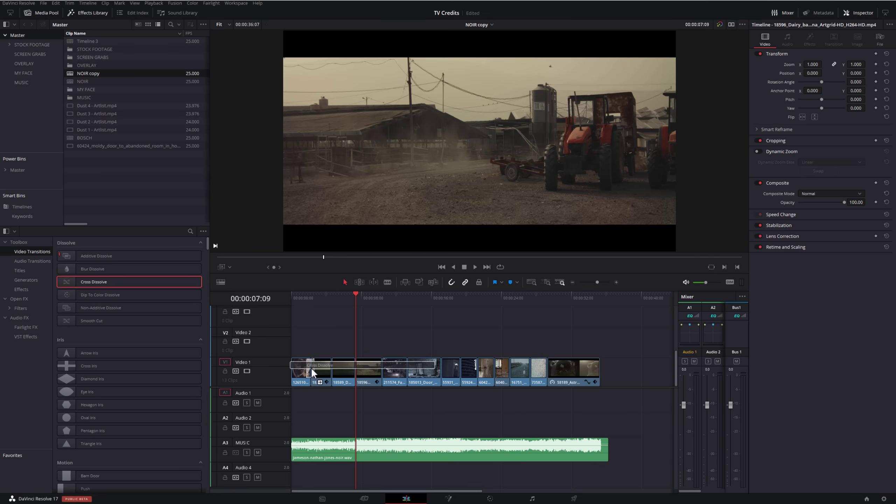
pyautogui.click(305, 296)
pyautogui.press('space')
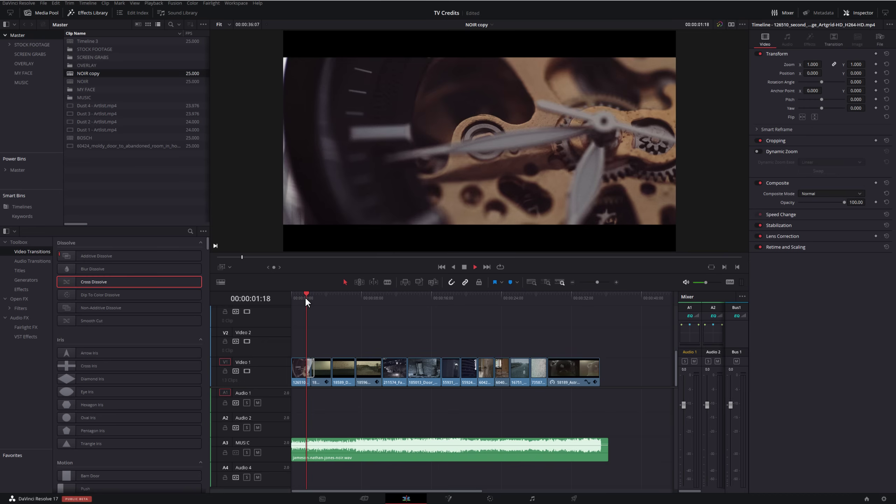
pyautogui.press('space')
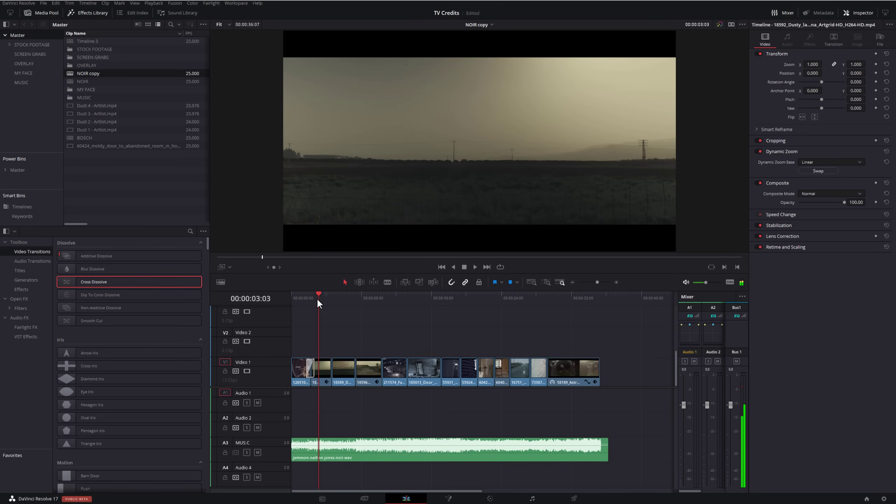
# - Place the 136247 cogs-turning clip from the watch bin on Video 2 above the tractor clip and trim its end to match that clip
pyautogui.moveTo(318, 300); pyautogui.dragTo(359, 348)
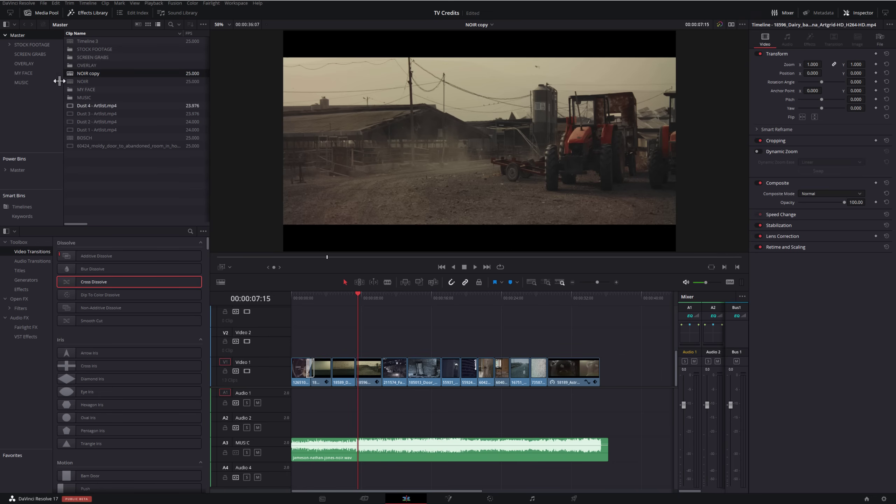
pyautogui.click(9, 45)
pyautogui.click(25, 53)
pyautogui.moveTo(100, 58); pyautogui.dragTo(357, 336)
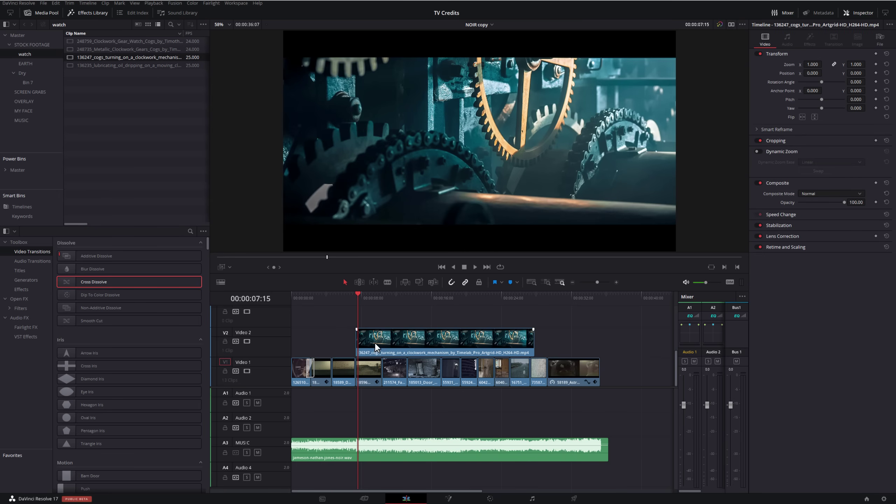
pyautogui.moveTo(533, 343); pyautogui.dragTo(529, 343)
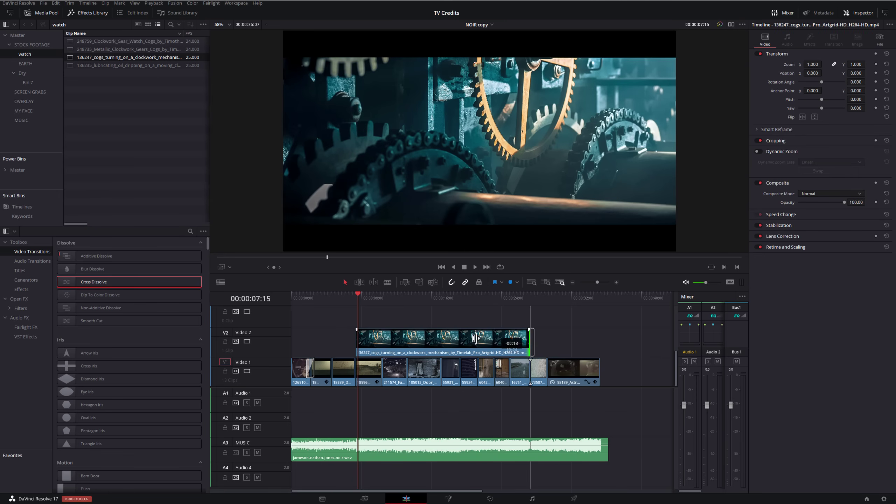
pyautogui.moveTo(475, 339); pyautogui.dragTo(376, 344)
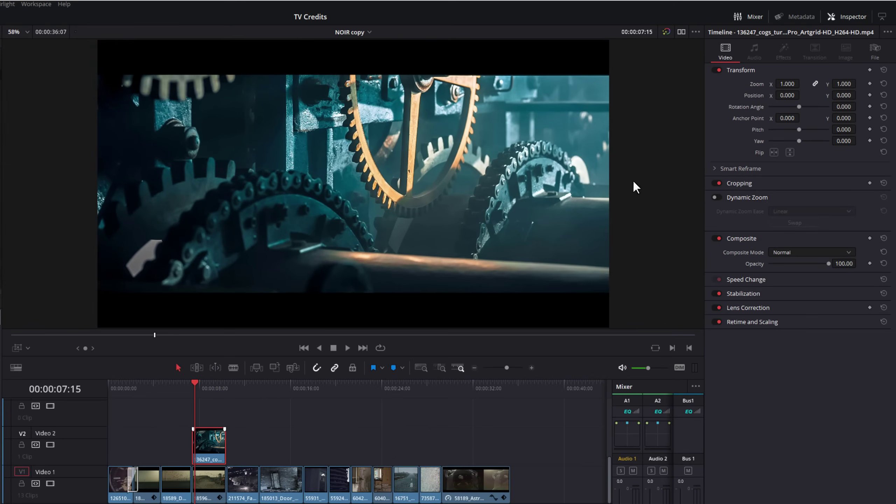
# - Set the cogs clip's composite mode to Overlay and its opacity to 30.53
pyautogui.click(846, 14)
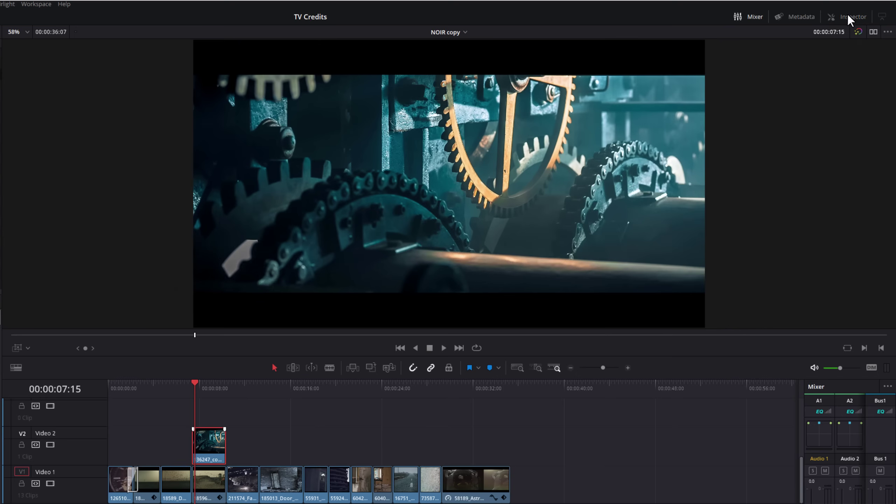
pyautogui.click(847, 14)
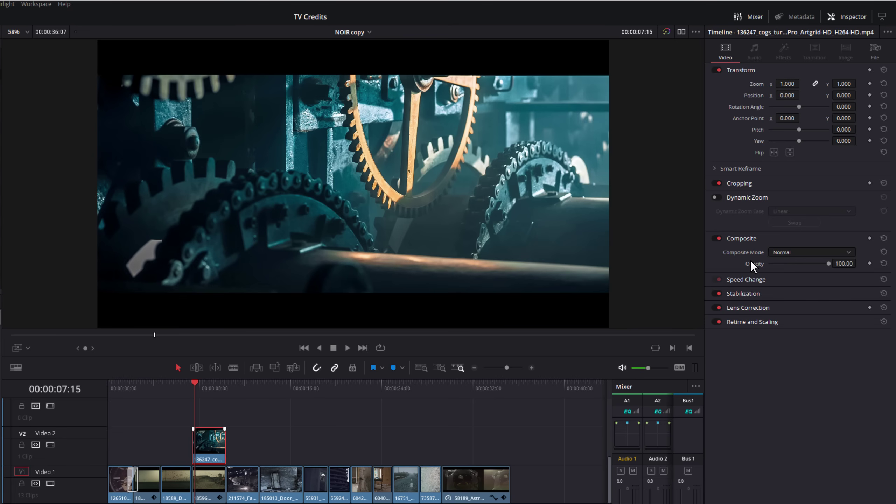
pyautogui.click(795, 252)
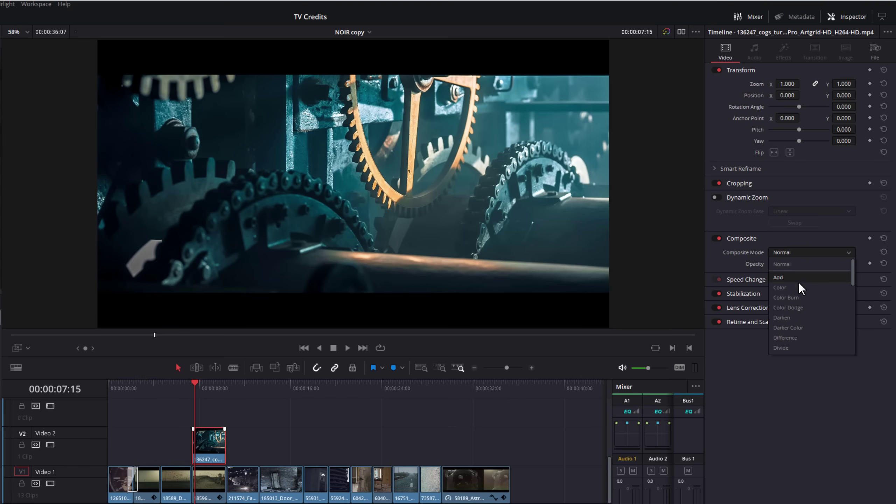
pyautogui.scroll(-2, 799, 284)
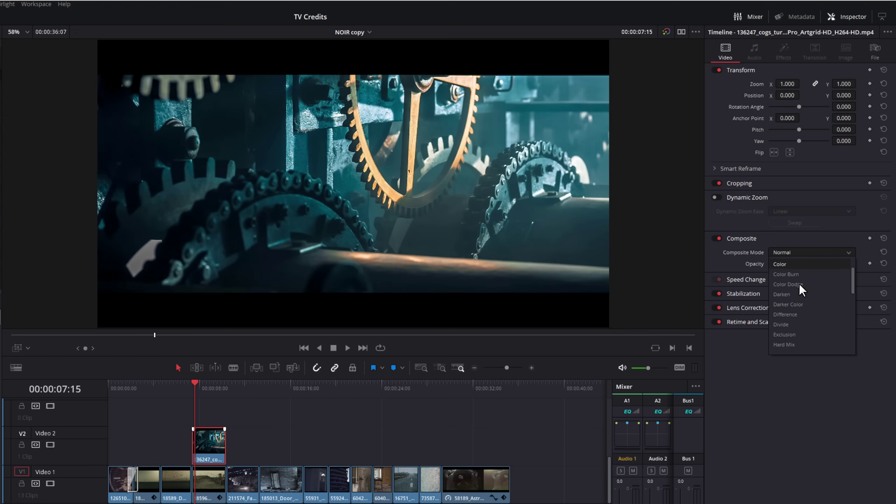
pyautogui.scroll(-10, 799, 285)
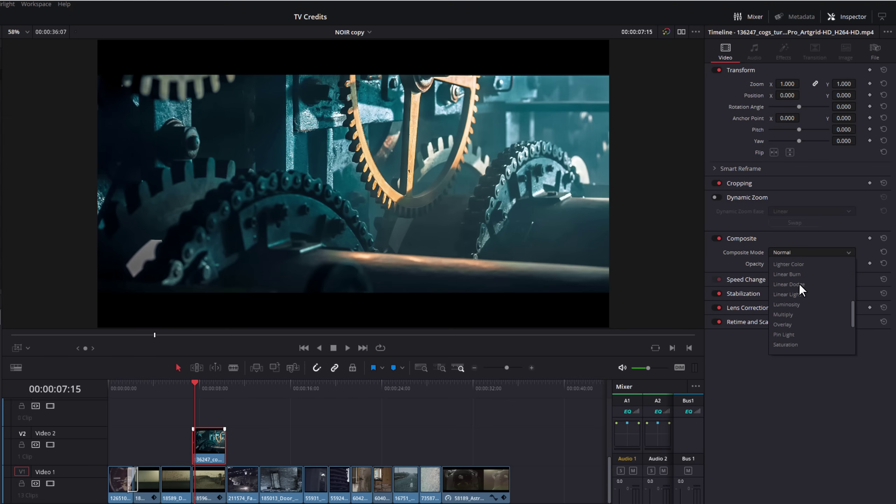
pyautogui.click(794, 324)
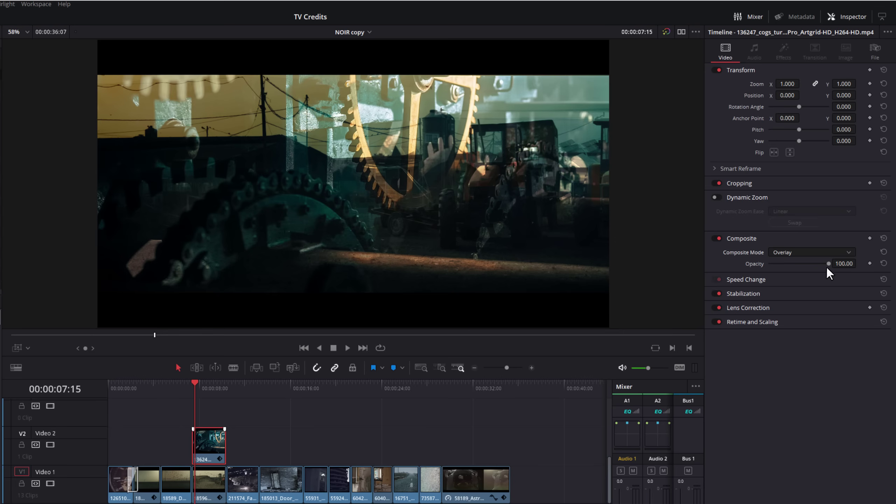
pyautogui.moveTo(827, 263); pyautogui.dragTo(787, 264)
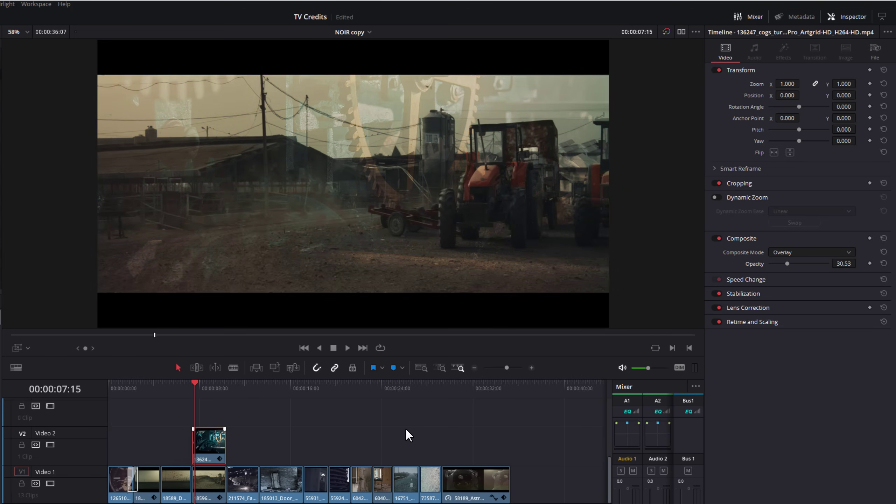
# - Set the cogs clip's zoom to 1.330 and its X position to -294, and play back the overlay
pyautogui.moveTo(787, 85); pyautogui.dragTo(804, 96)
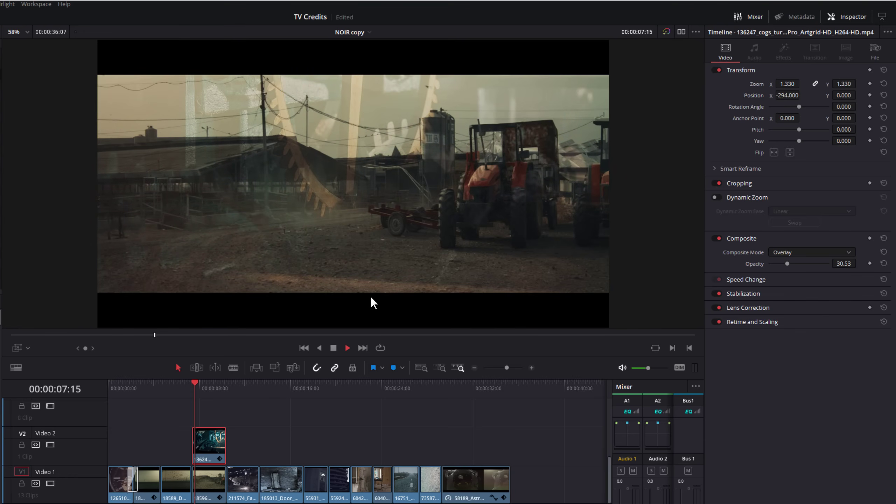
pyautogui.press('space')
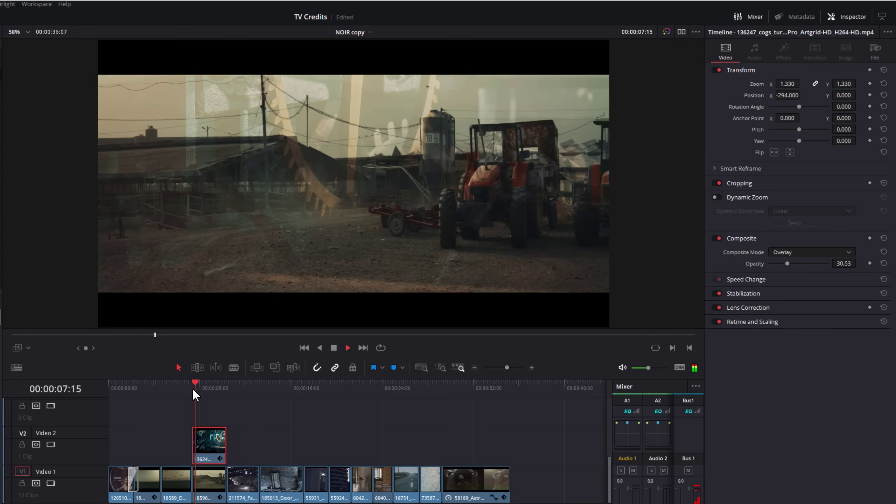
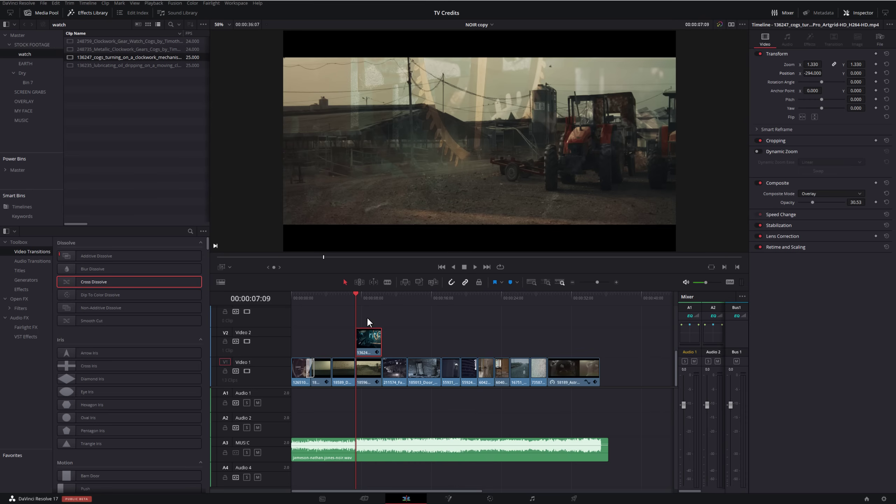
pyautogui.moveTo(360, 303); pyautogui.dragTo(370, 312)
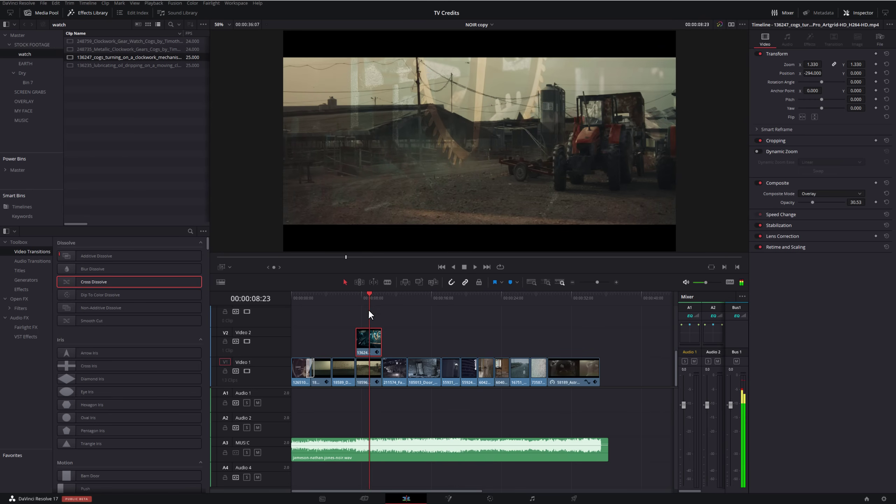
# - On the Color page, add an alpha output to the cogs clip's node graph and connect node 01's alpha to it
pyautogui.click(490, 499)
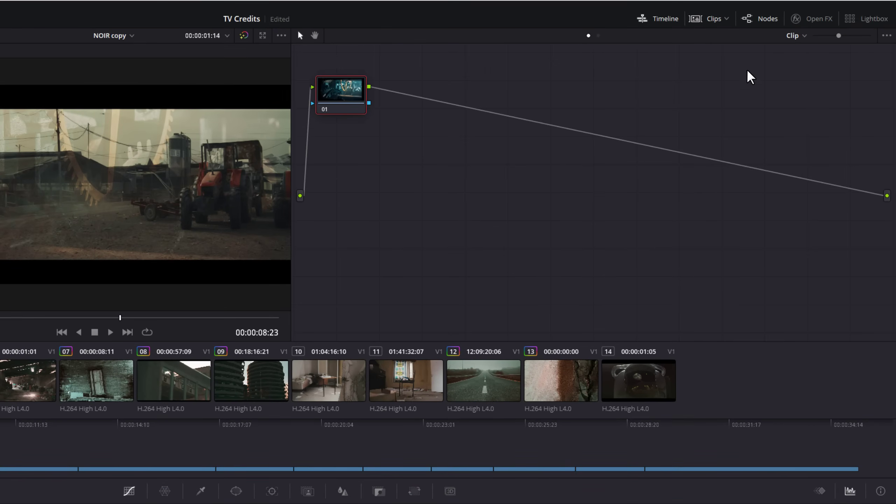
pyautogui.click(756, 20)
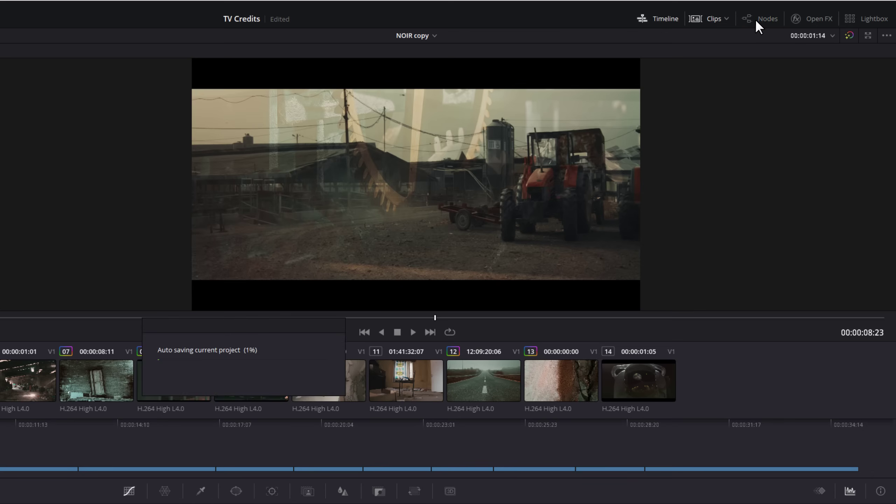
pyautogui.click(762, 19)
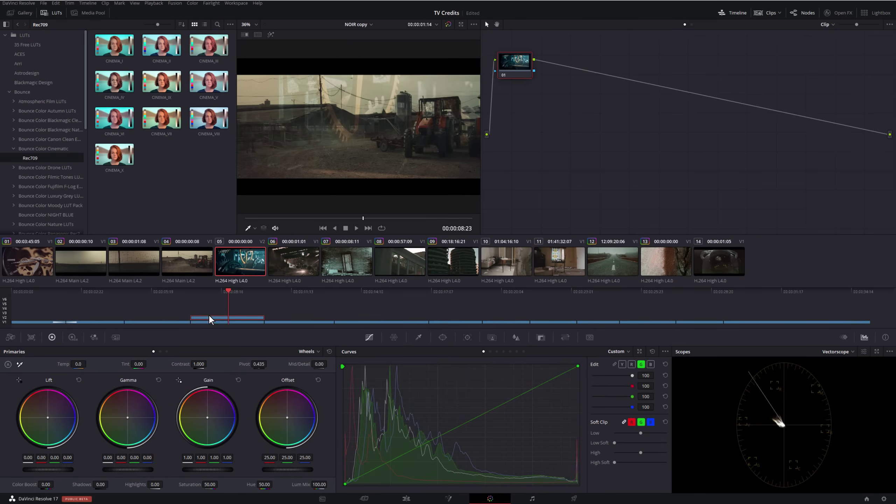
pyautogui.moveTo(228, 291)
pyautogui.mouseDown()
pyautogui.moveTo(213, 292)
pyautogui.moveTo(238, 295)
pyautogui.moveTo(227, 296)
pyautogui.mouseUp()
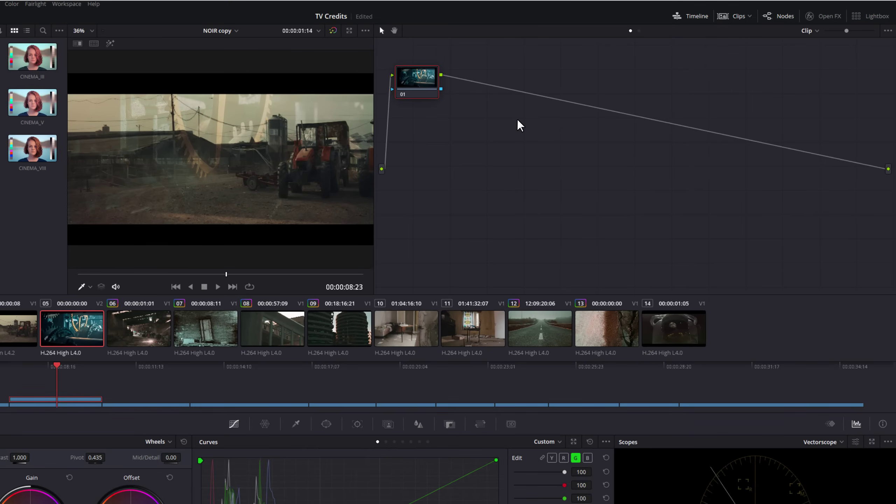
pyautogui.rightClick(520, 126)
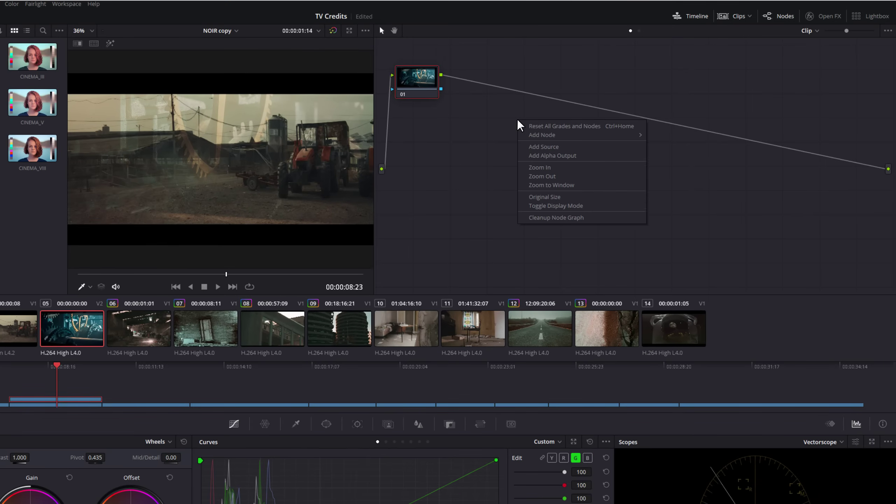
pyautogui.click(547, 156)
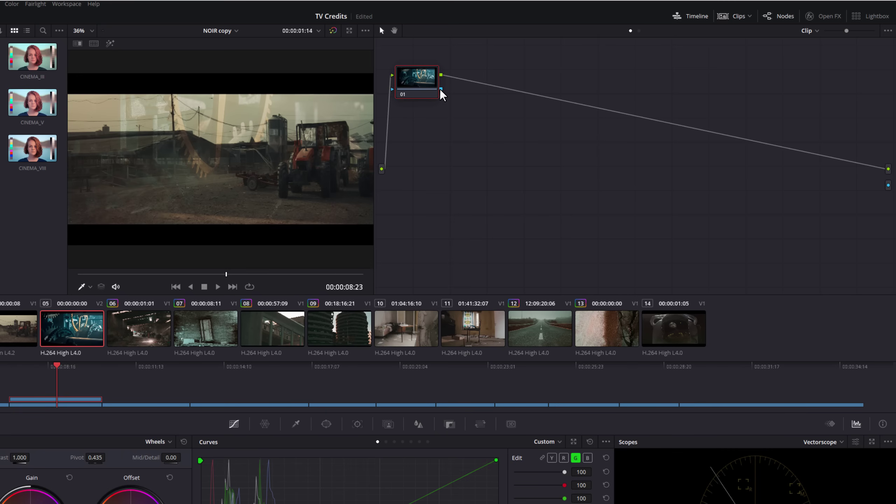
pyautogui.moveTo(441, 89); pyautogui.dragTo(584, 134)
pyautogui.moveTo(848, 186); pyautogui.dragTo(889, 187)
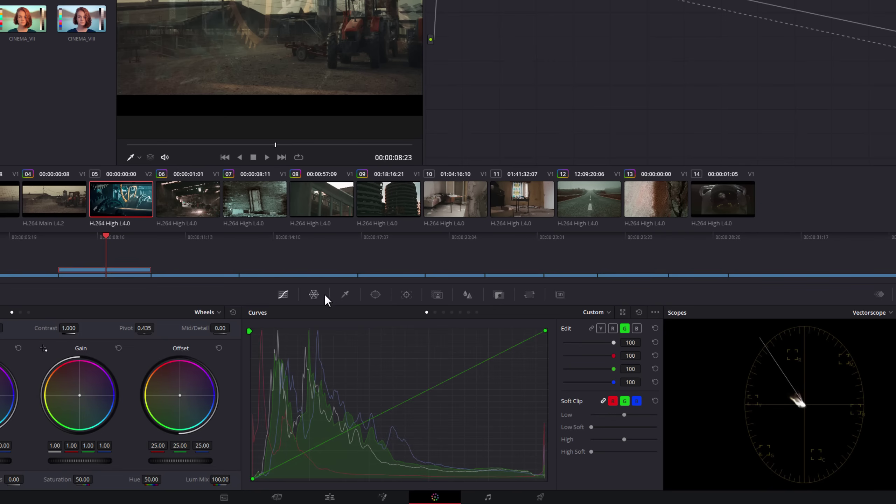
# - Add a gradient window to the cogs clip's node, rotated to -90.23 with softness 5.23 and pan 47.36, so the overlay fades out toward the tractor
pyautogui.click(378, 294)
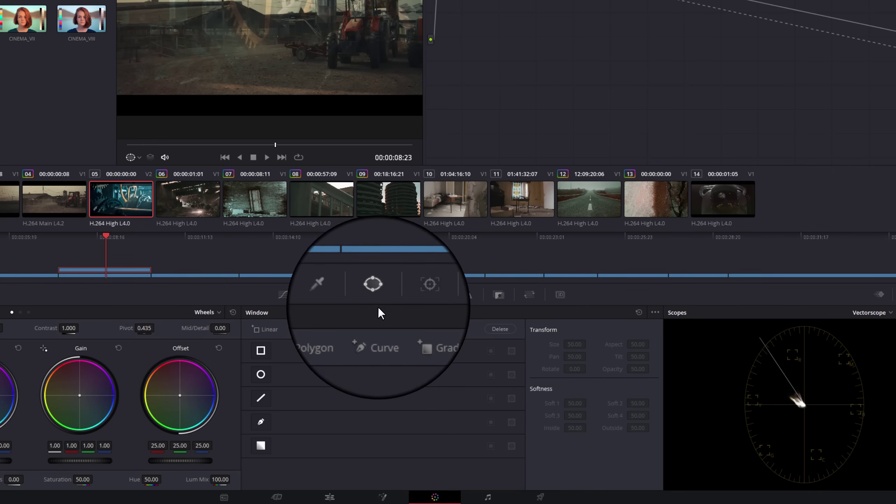
pyautogui.click(263, 447)
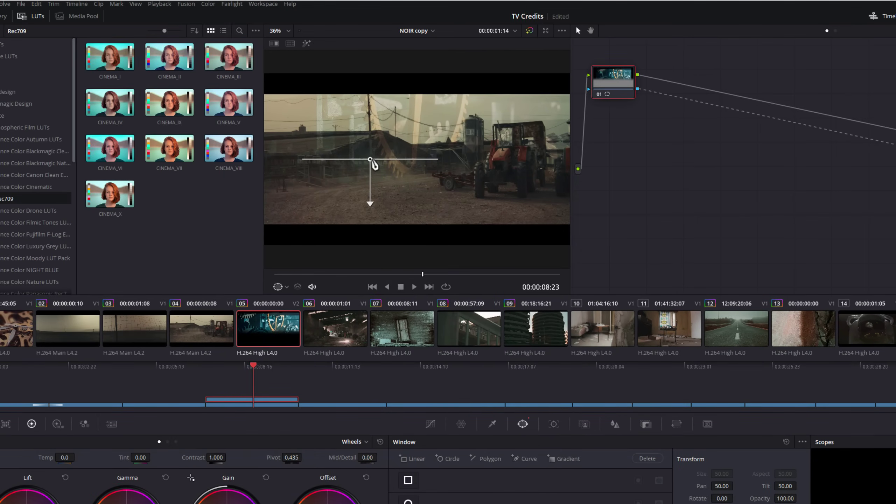
pyautogui.moveTo(374, 168); pyautogui.dragTo(384, 140)
pyautogui.moveTo(428, 168); pyautogui.dragTo(529, 145)
pyautogui.moveTo(450, 144); pyautogui.dragTo(370, 162)
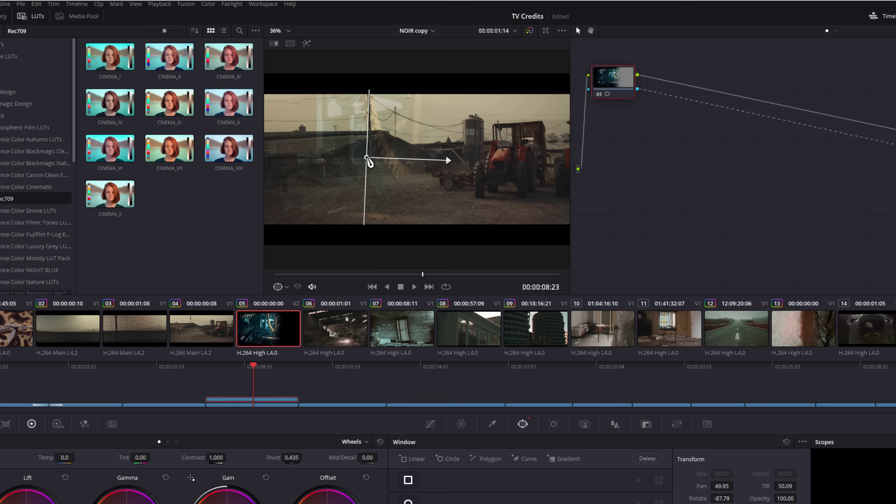
pyautogui.moveTo(450, 159); pyautogui.dragTo(476, 156)
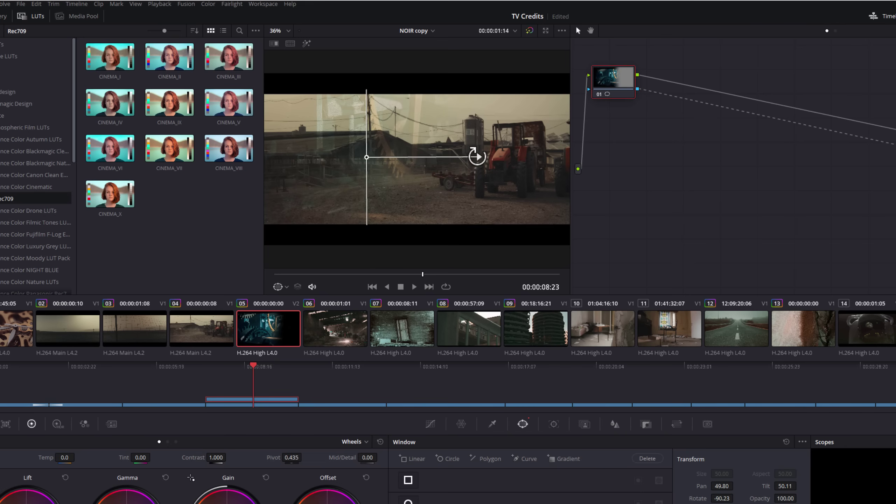
pyautogui.moveTo(368, 162); pyautogui.dragTo(328, 162)
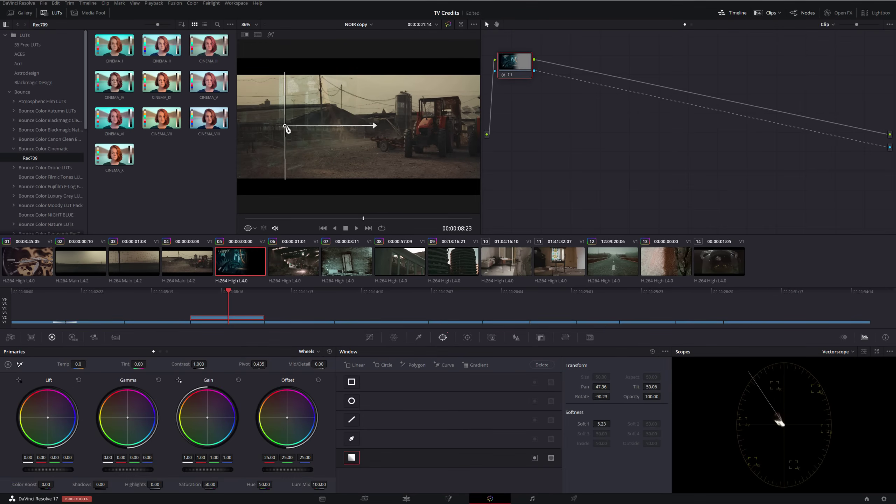
# - Play back the masked overlay on the Edit page, and on the Color page move the gradient window toward the tractor with a shorter falloff
pyautogui.click(402, 497)
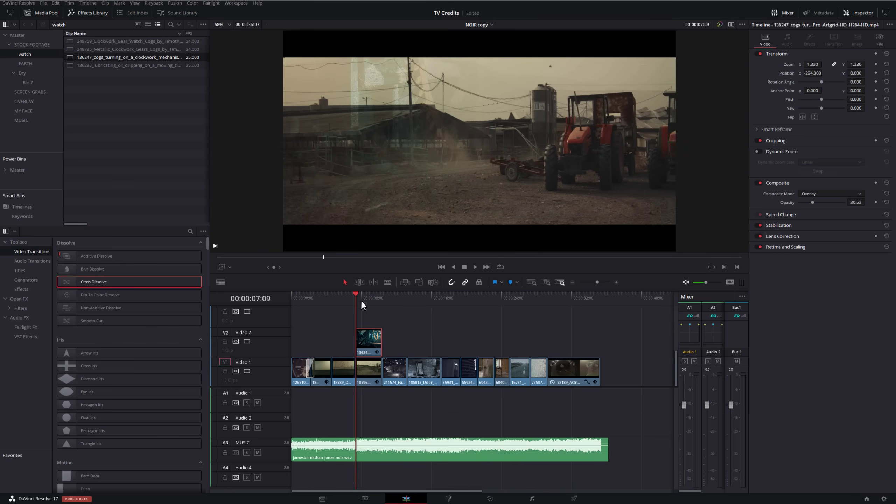
pyautogui.press('space')
pyautogui.press('space')
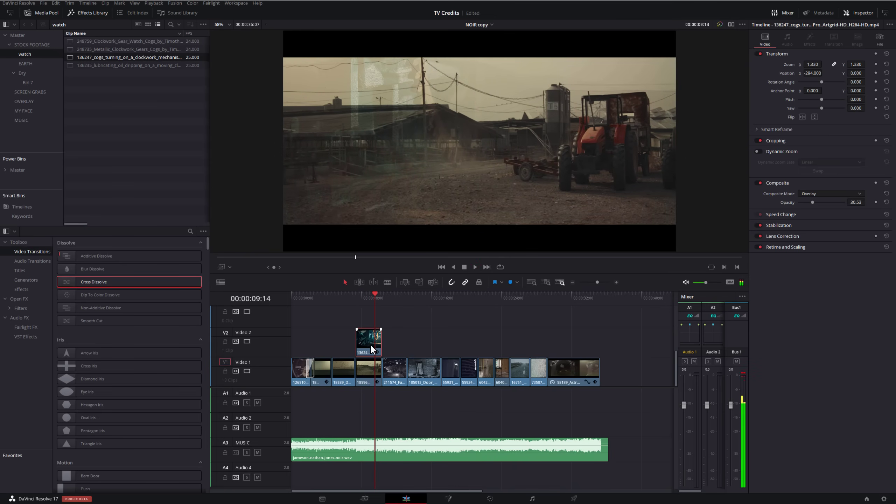
pyautogui.click(497, 499)
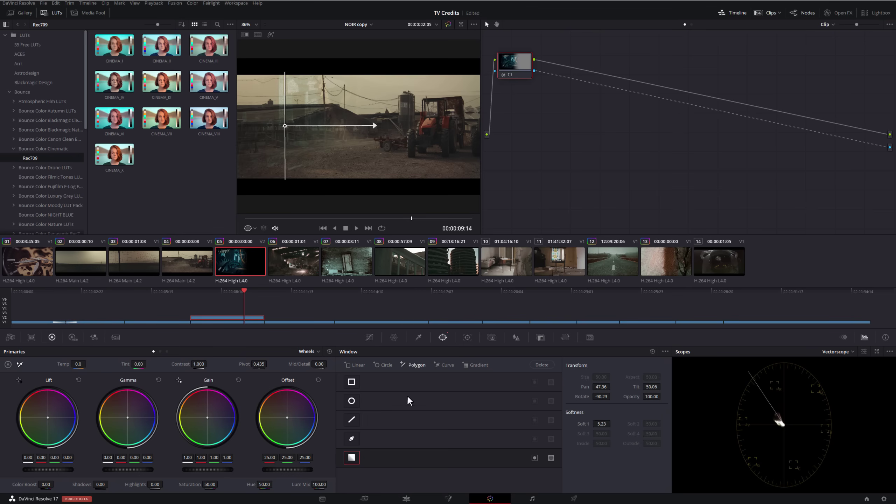
pyautogui.moveTo(287, 131); pyautogui.dragTo(320, 143)
pyautogui.moveTo(403, 141); pyautogui.dragTo(365, 141)
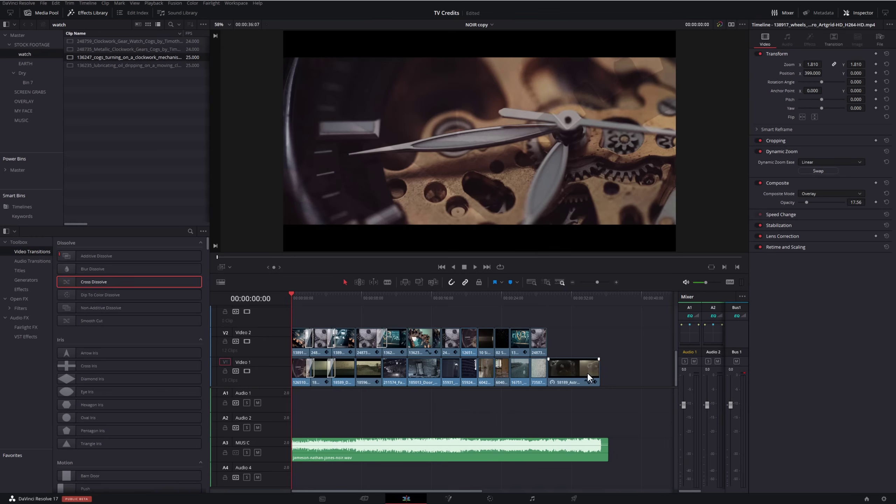
# - Review the completed edit by selecting the Video 1 base clips and the Video 2 overlay clips and scrubbing through the opening seconds
pyautogui.click(260, 362)
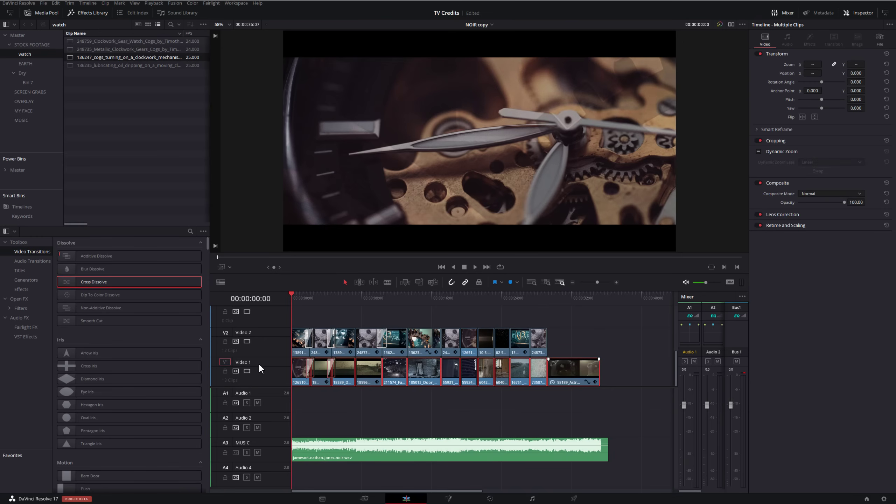
pyautogui.moveTo(557, 336); pyautogui.dragTo(319, 328)
pyautogui.click(337, 295)
pyautogui.moveTo(342, 297); pyautogui.dragTo(332, 296)
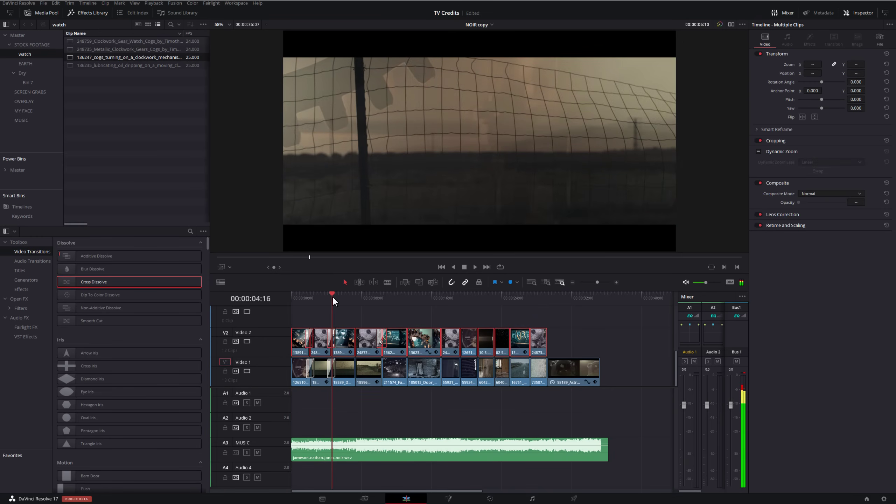
# - Place a basic Text title on Video 3 at the timeline start and trim its end to match the first overlay clip on Video 2
pyautogui.scroll(2, 352, 311)
pyautogui.click(354, 314)
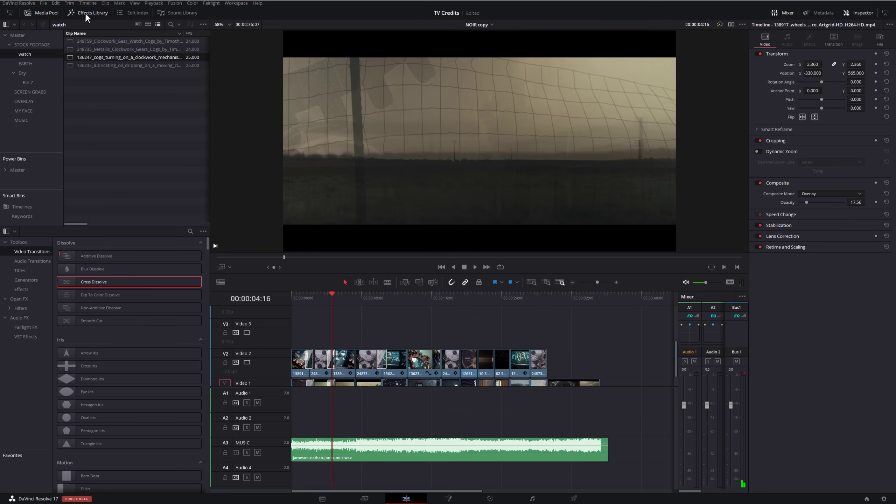
pyautogui.click(21, 268)
pyautogui.click(70, 308)
pyautogui.moveTo(68, 307); pyautogui.dragTo(290, 334)
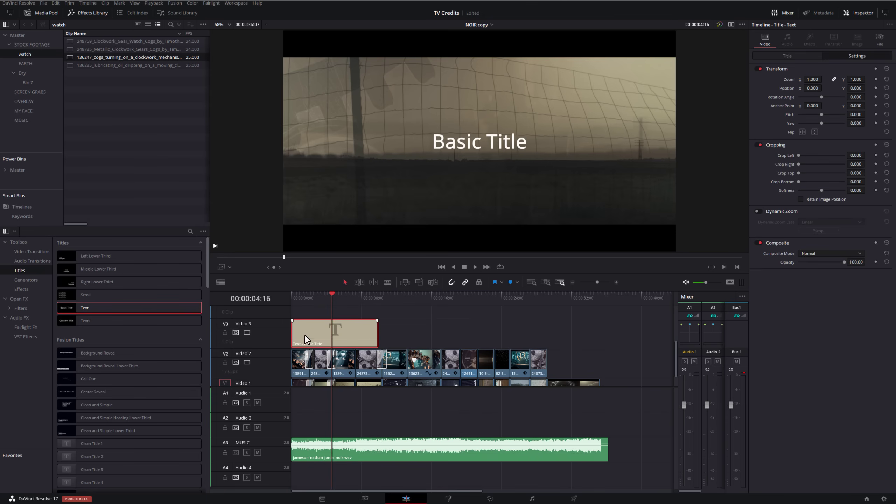
pyautogui.moveTo(376, 331); pyautogui.dragTo(310, 331)
pyautogui.click(305, 299)
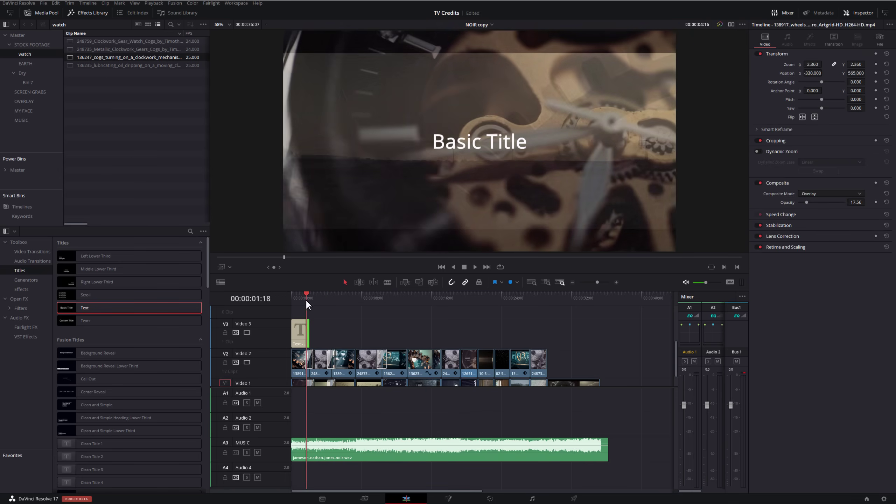
# - Set the title to "mralextech" in FuturaRener, All Caps, size 40, at position X 357, Y 240, and play it back
pyautogui.press('Home')
pyautogui.click(618, 281)
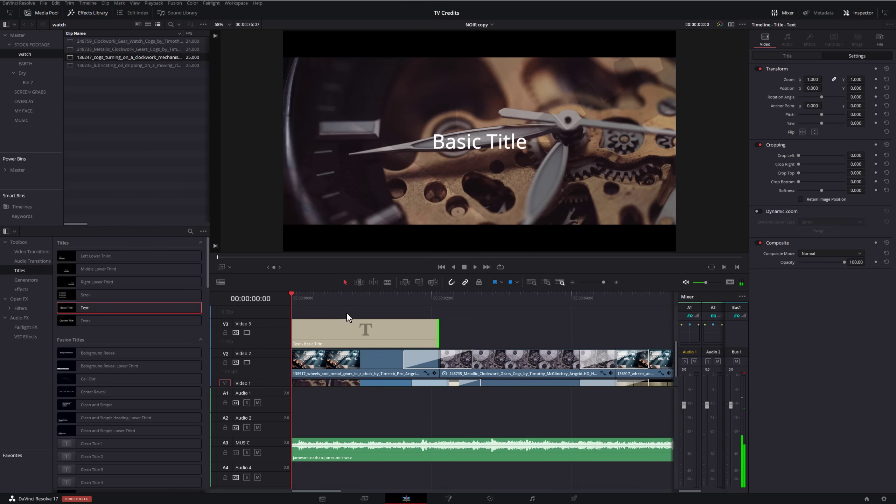
pyautogui.click(334, 334)
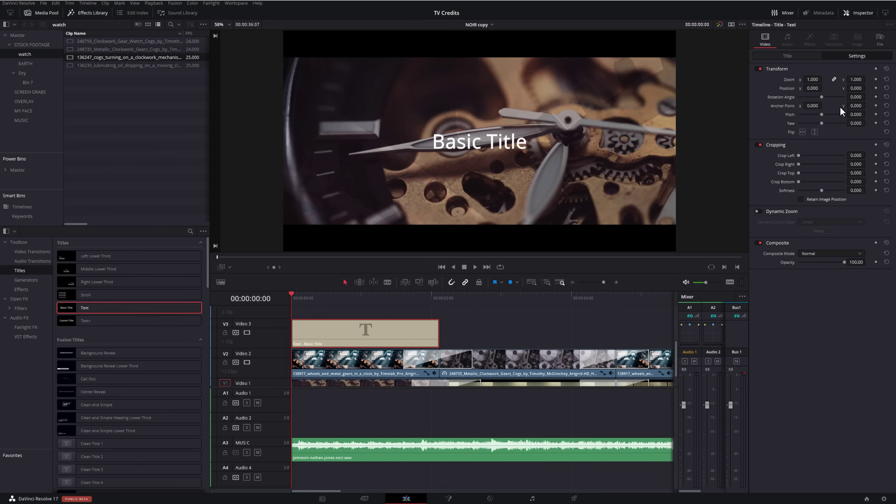
pyautogui.click(776, 59)
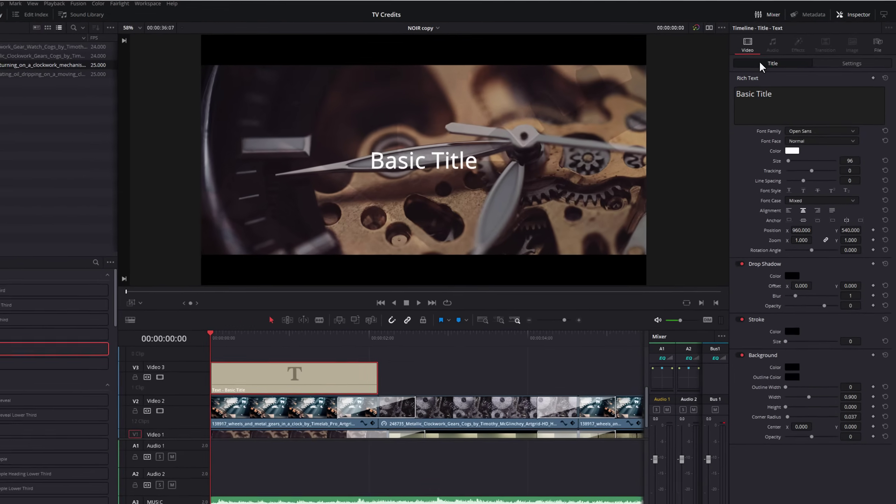
pyautogui.moveTo(787, 84); pyautogui.dragTo(744, 85)
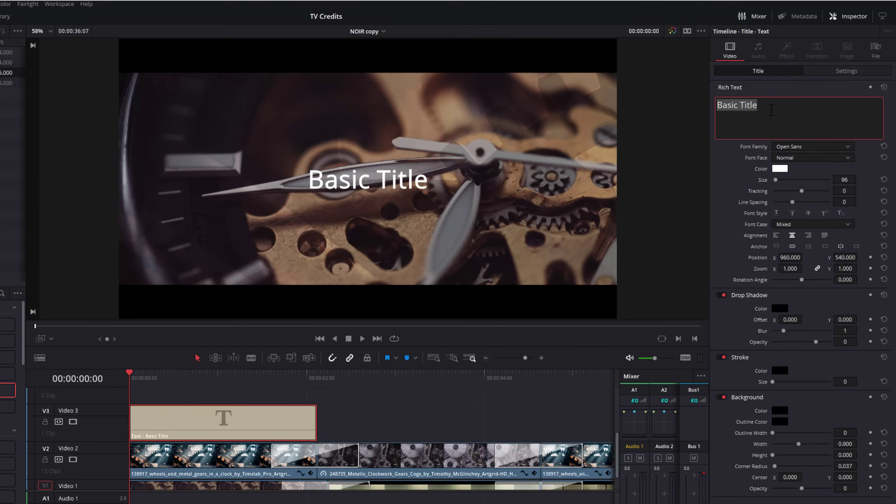
pyautogui.write('MR ALEX TECH')
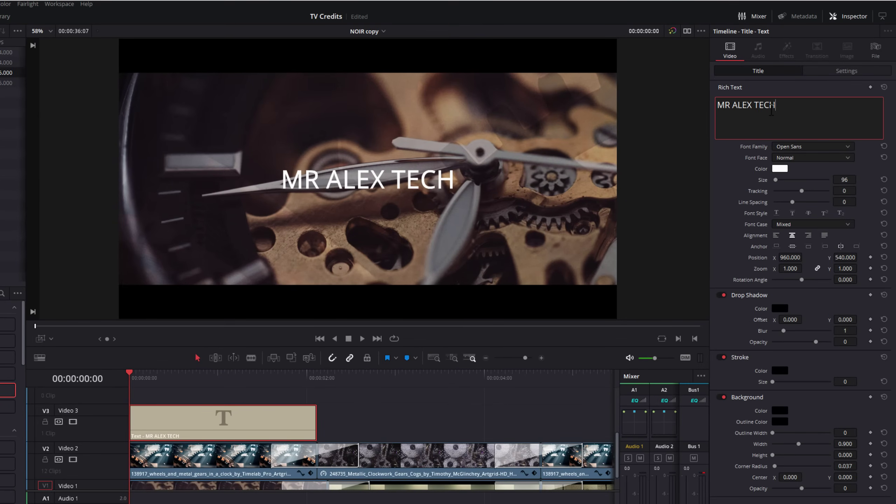
pyautogui.moveTo(843, 179); pyautogui.dragTo(861, 257)
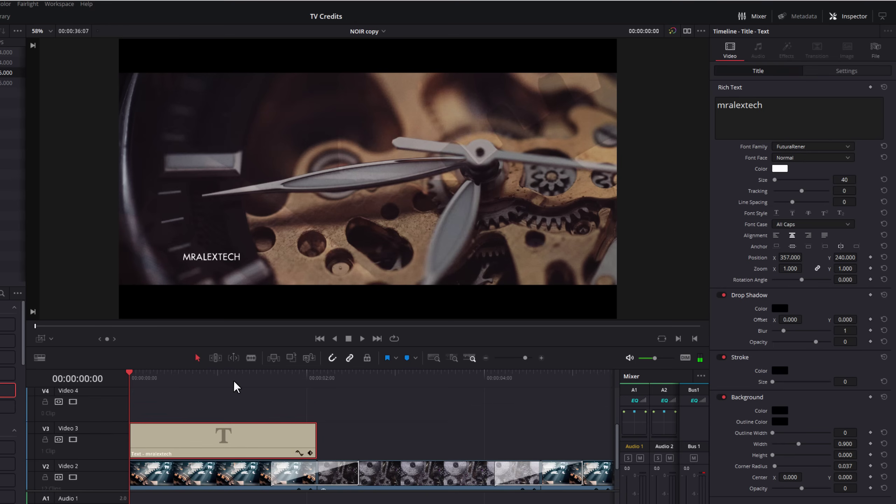
pyautogui.press('space')
pyautogui.press('space')
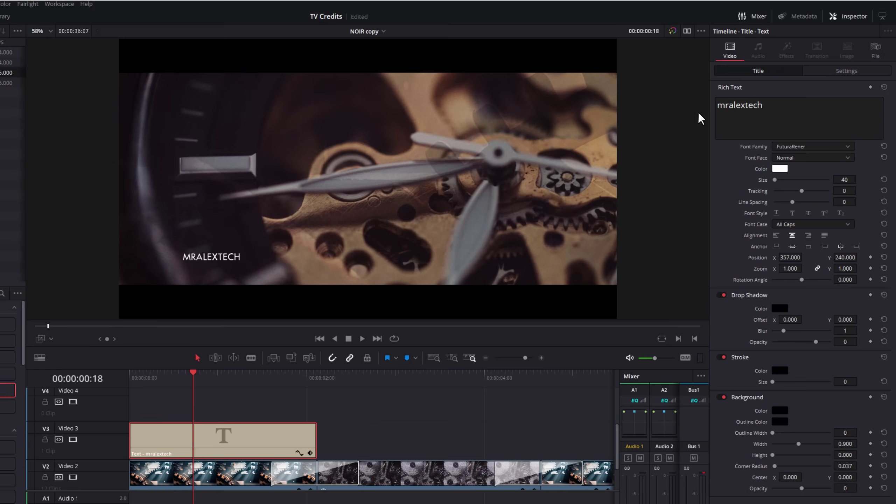
# - Set the font face of "alextech" to Bold and of "mr" to Light in the title text
pyautogui.moveTo(789, 104); pyautogui.dragTo(734, 105)
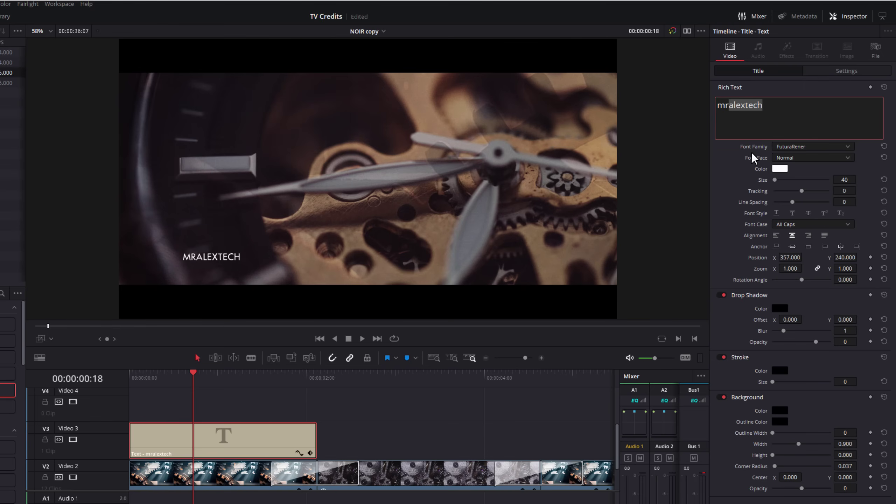
pyautogui.click(790, 159)
pyautogui.click(788, 189)
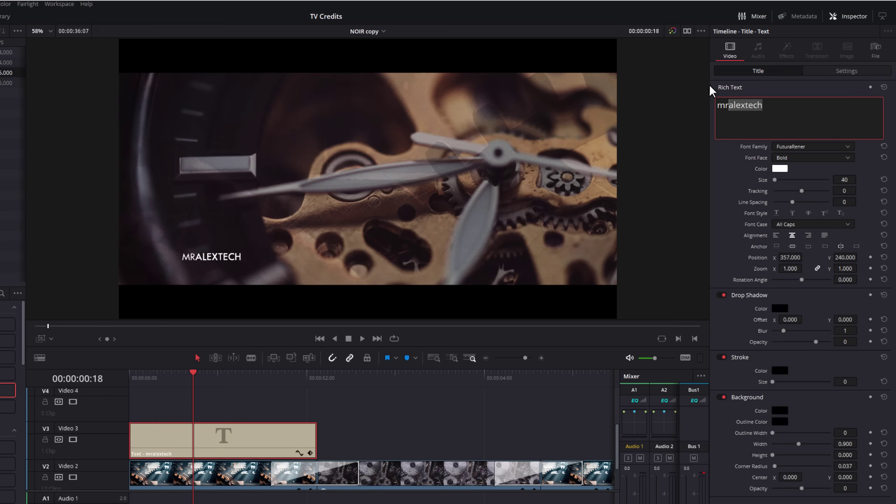
pyautogui.click(779, 120)
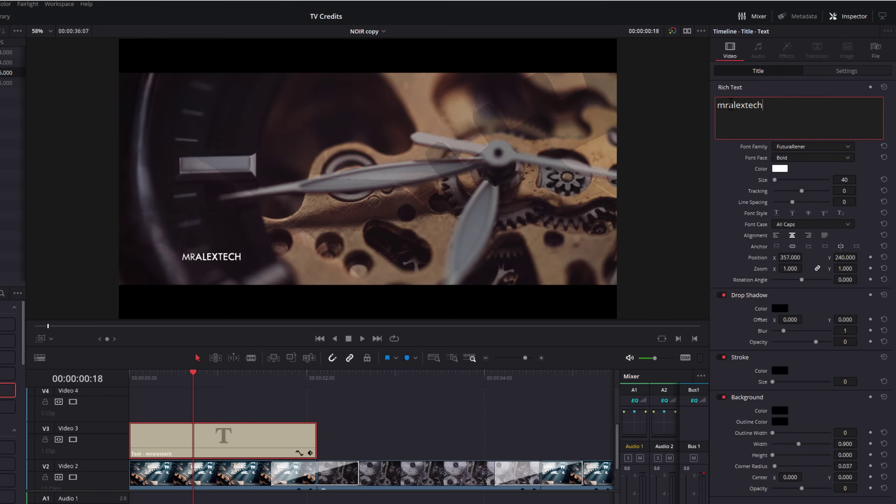
pyautogui.moveTo(726, 105); pyautogui.dragTo(715, 106)
pyautogui.click(780, 158)
pyautogui.click(783, 169)
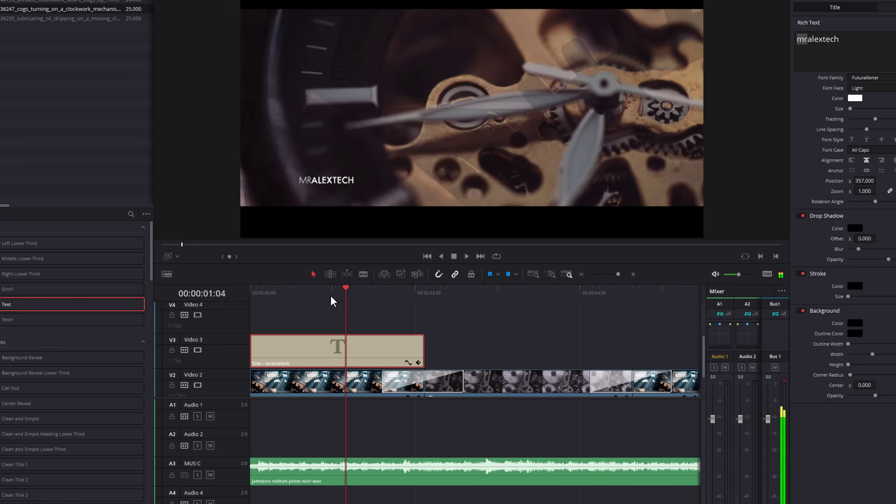
# - Add a fade-out to the end of the mralextech title and play the sequence from the start
pyautogui.press('space')
pyautogui.press('space')
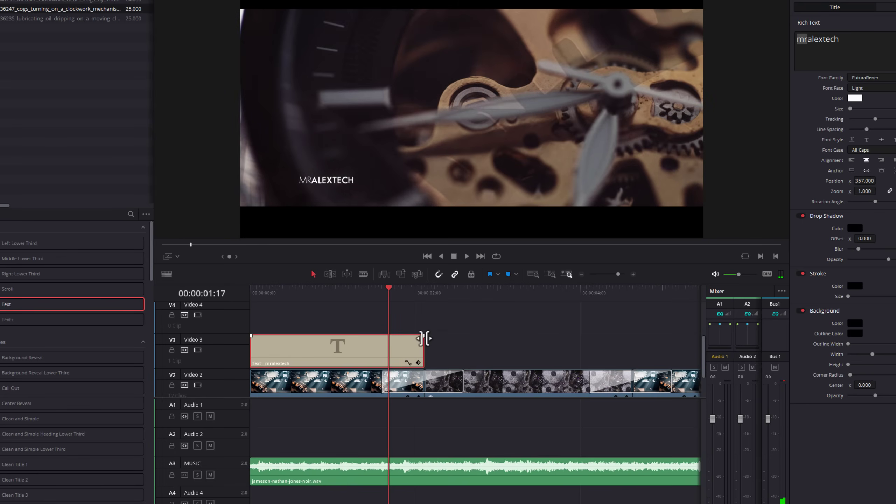
pyautogui.moveTo(423, 335); pyautogui.dragTo(370, 336)
pyautogui.click(254, 292)
pyautogui.press('space')
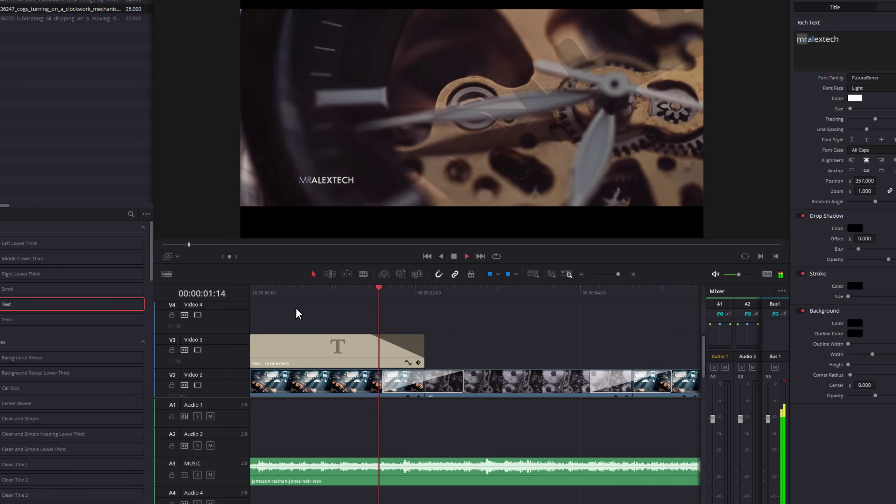
pyautogui.press('space')
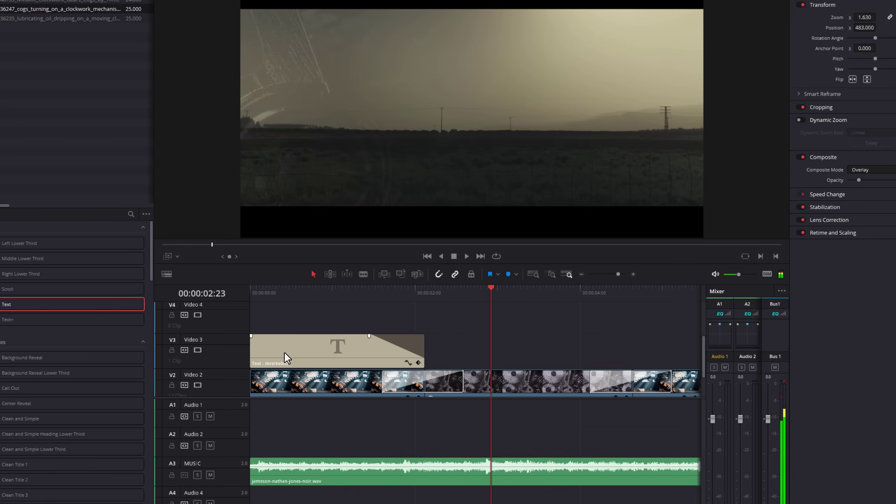
# - Duplicate the title directly after itself on Video 3, extend it to the end of the second overlay clip, and give it a 15-frame fade-in
pyautogui.click(274, 350)
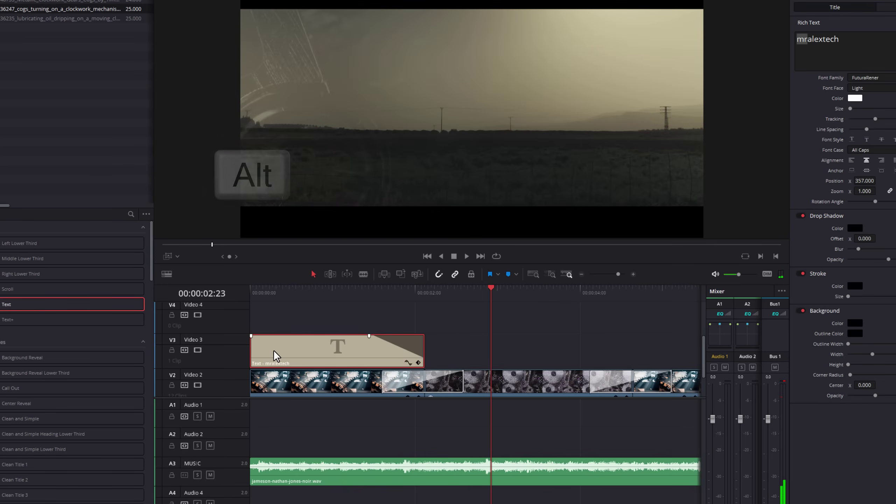
pyautogui.moveTo(266, 357); pyautogui.dragTo(448, 373)
pyautogui.moveTo(594, 367); pyautogui.dragTo(672, 367)
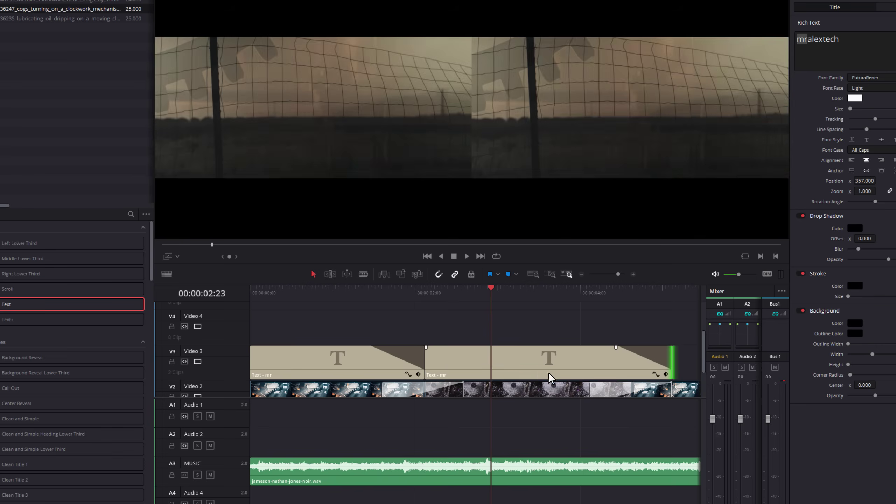
pyautogui.moveTo(426, 348); pyautogui.dragTo(479, 348)
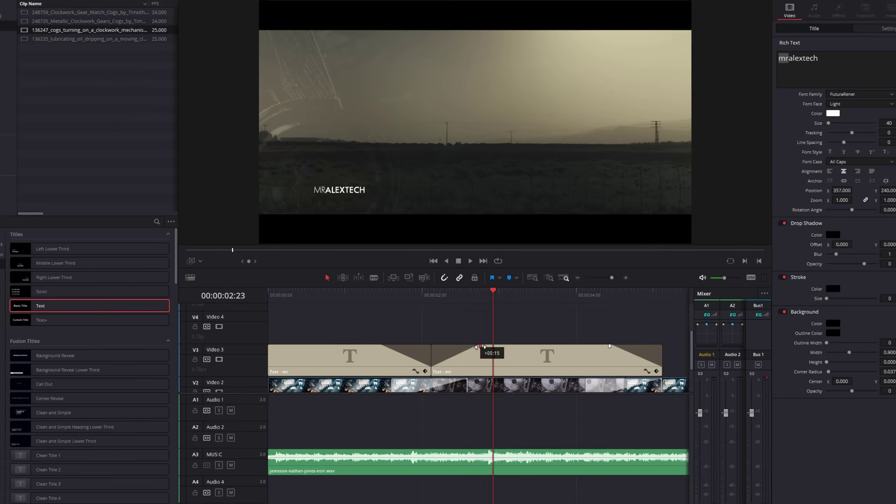
# - Change the duplicated title's text to "SONATA MEDIA" and set its X position to 1626
pyautogui.click(518, 369)
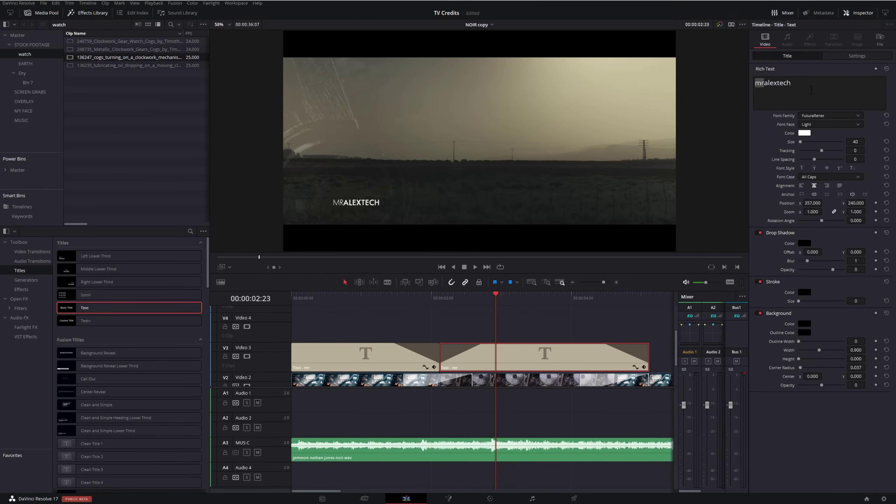
pyautogui.moveTo(810, 90); pyautogui.dragTo(743, 83)
pyautogui.write('SONATA MEDIA')
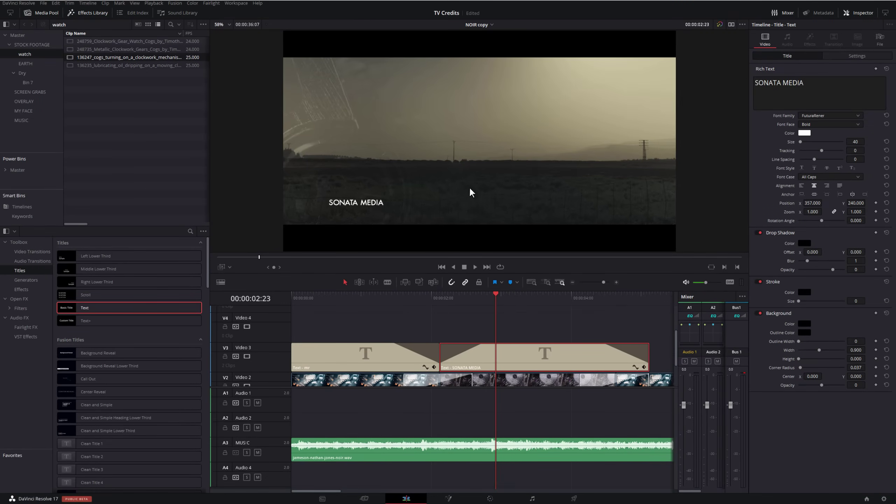
pyautogui.moveTo(810, 202); pyautogui.dragTo(823, 203)
# - Set the font face of the word "MEDIA" in the second title to Light
pyautogui.doubleClick(784, 81)
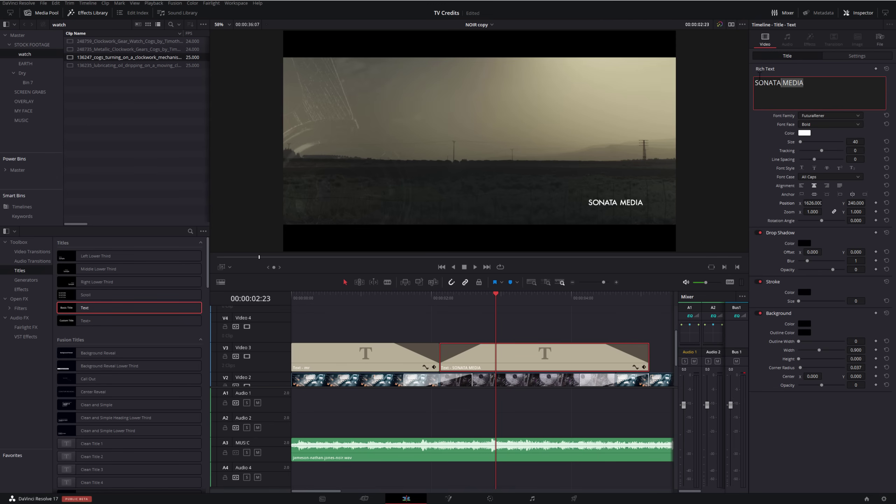
pyautogui.moveTo(803, 83); pyautogui.dragTo(786, 78)
pyautogui.click(811, 123)
pyautogui.click(812, 135)
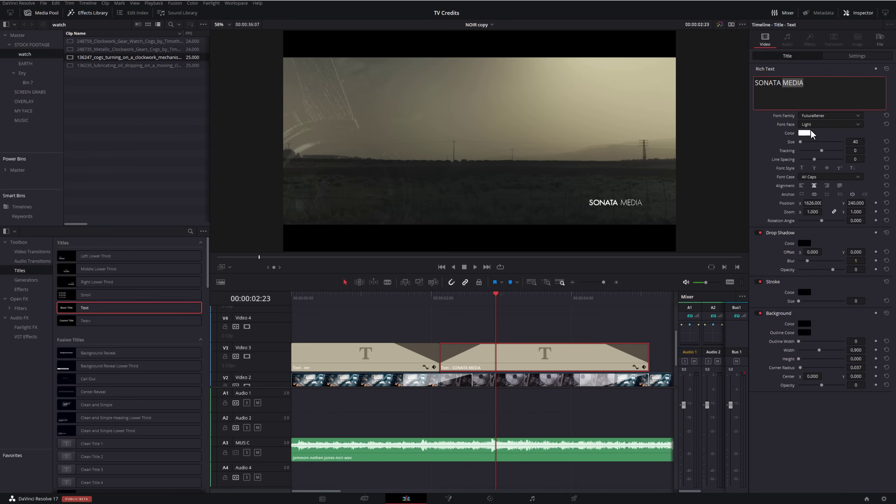
# - Play back the opening credits from the end of the first title through the SONATA MEDIA title to check the fades
pyautogui.click(389, 300)
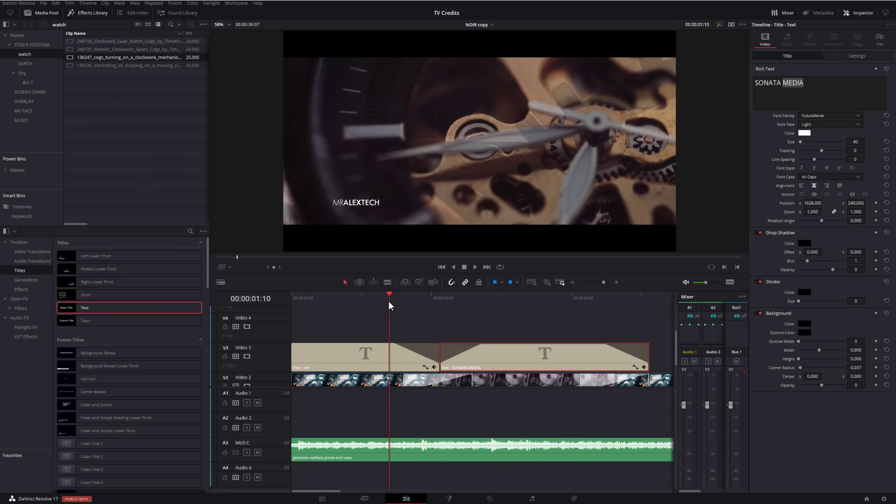
pyautogui.press('space')
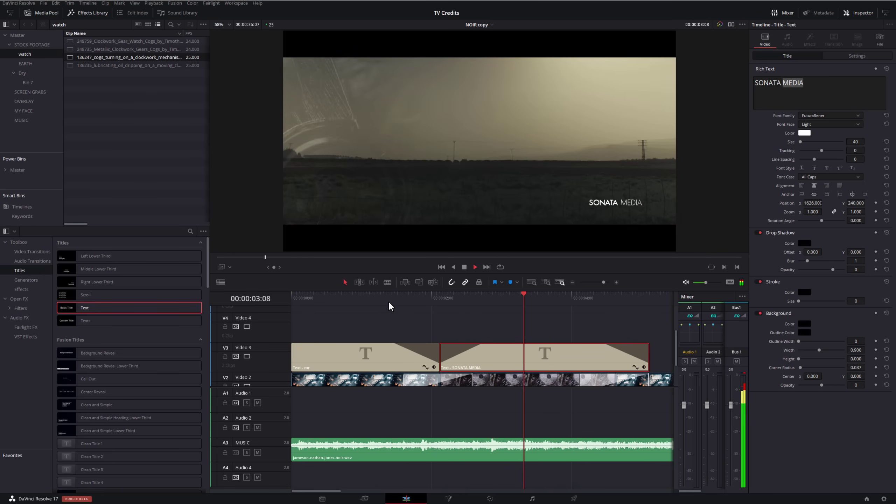
pyautogui.press('space')
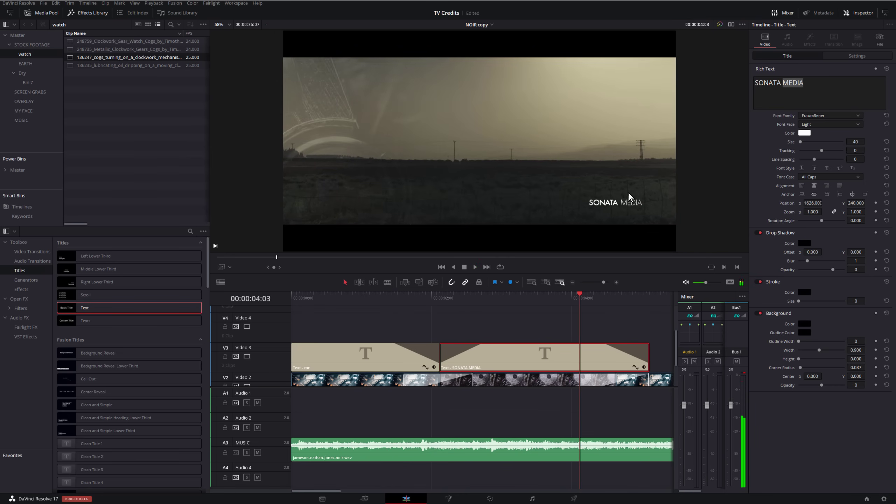
pyautogui.press('space')
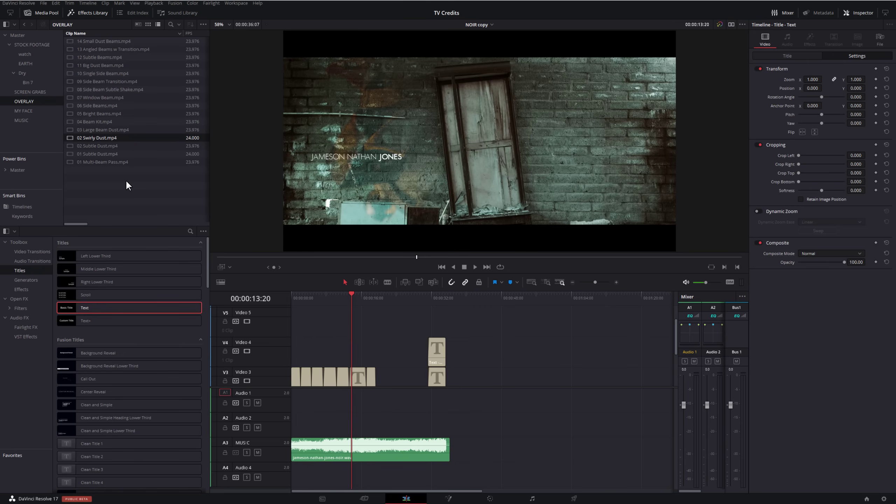
# - Place the 02 Swirly Dust.mp4 overlay on Video 5 at the start of the timeline and delete its linked audio on Audio 4
pyautogui.click(102, 138)
pyautogui.moveTo(86, 135); pyautogui.dragTo(374, 326)
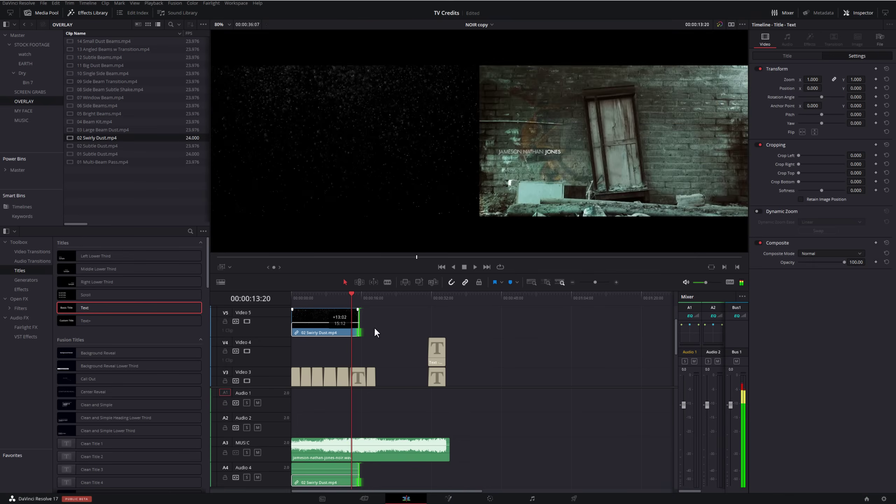
pyautogui.click(304, 296)
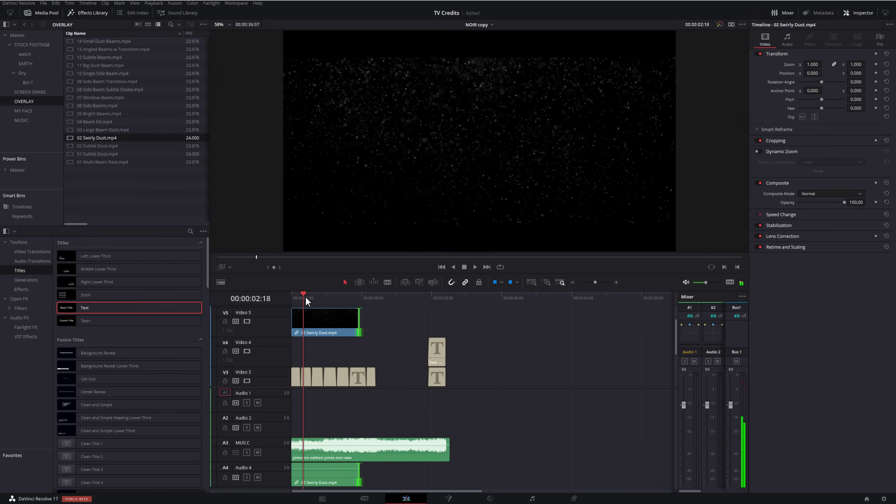
pyautogui.keyDown('alt'); pyautogui.click(321, 474); pyautogui.keyUp('alt')
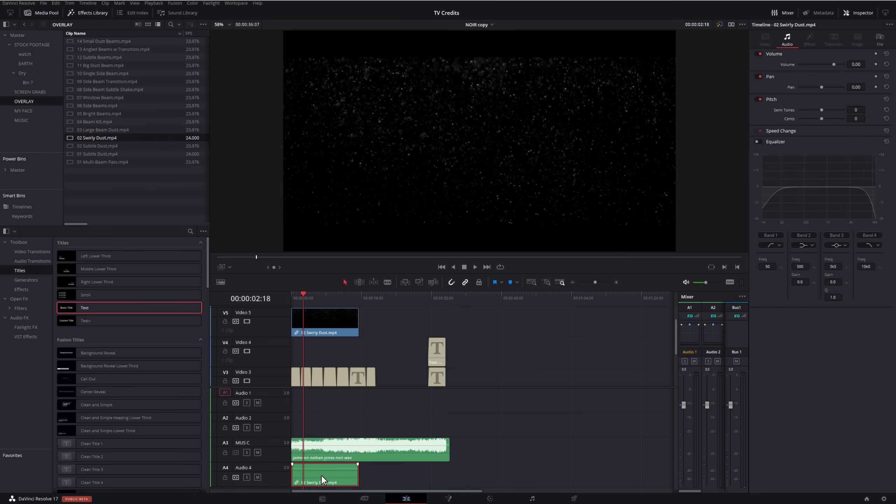
pyautogui.press('Delete')
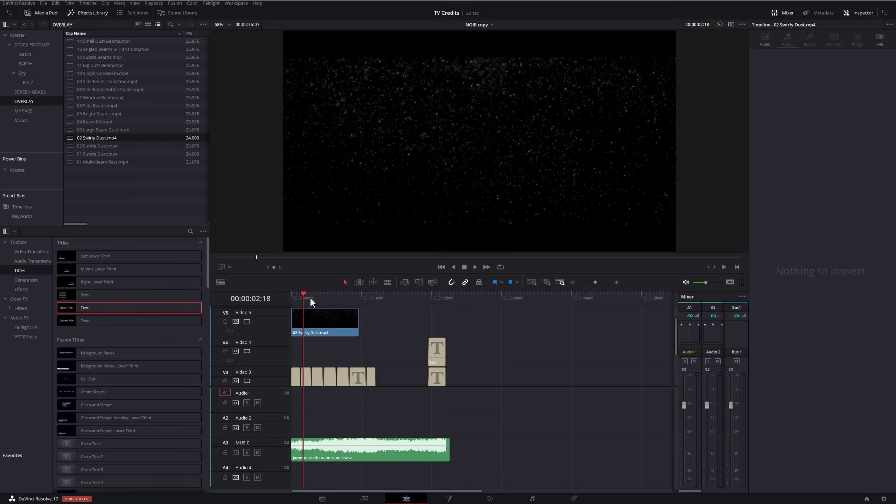
# - Play part of the Swirly Dust clip on Video 5 to preview its particle movement
pyautogui.moveTo(302, 295)
pyautogui.mouseDown()
pyautogui.moveTo(317, 295)
pyautogui.moveTo(308, 296)
pyautogui.mouseUp()
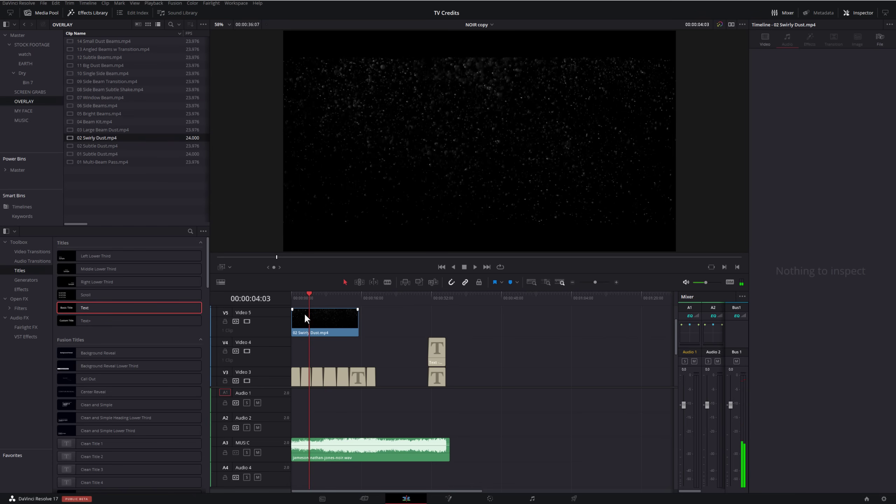
pyautogui.press('space')
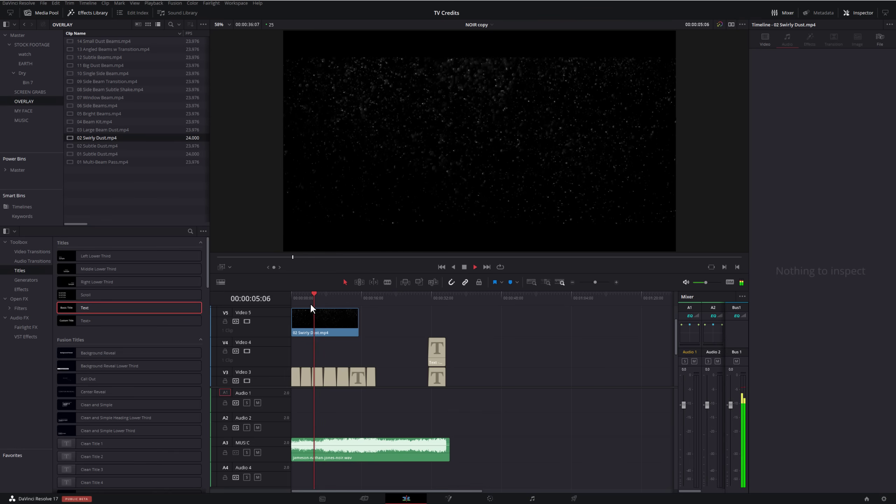
pyautogui.press('space')
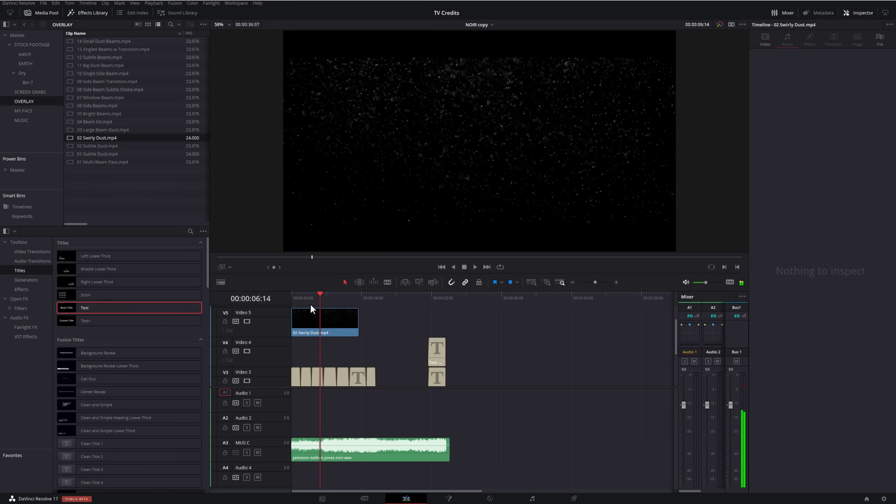
# - Set the composite mode of the Swirly Dust clip on Video 5 to Add
pyautogui.click(331, 321)
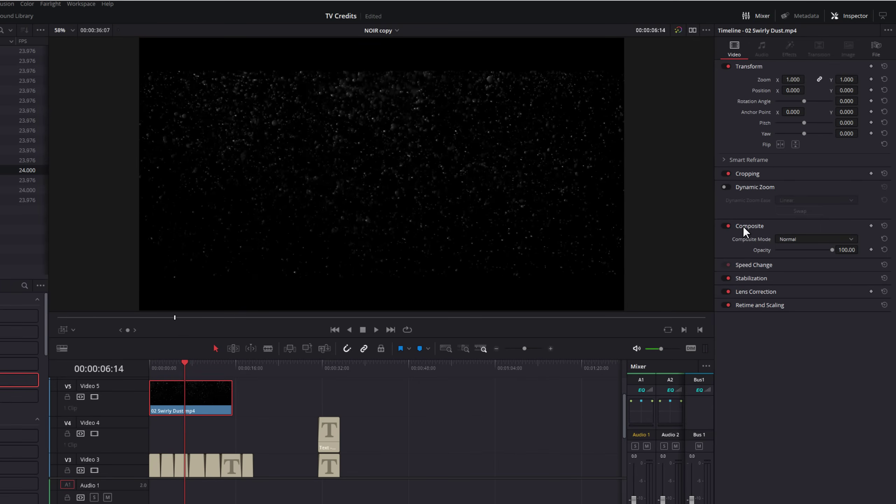
pyautogui.click(792, 239)
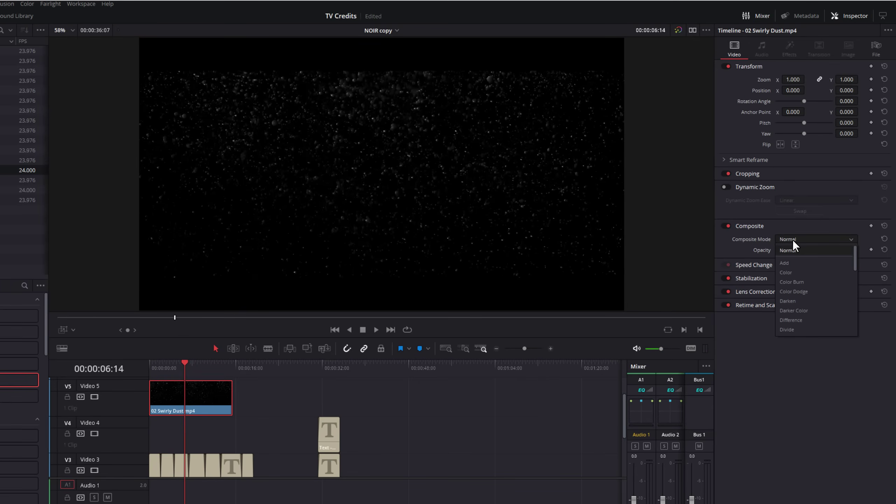
pyautogui.click(793, 260)
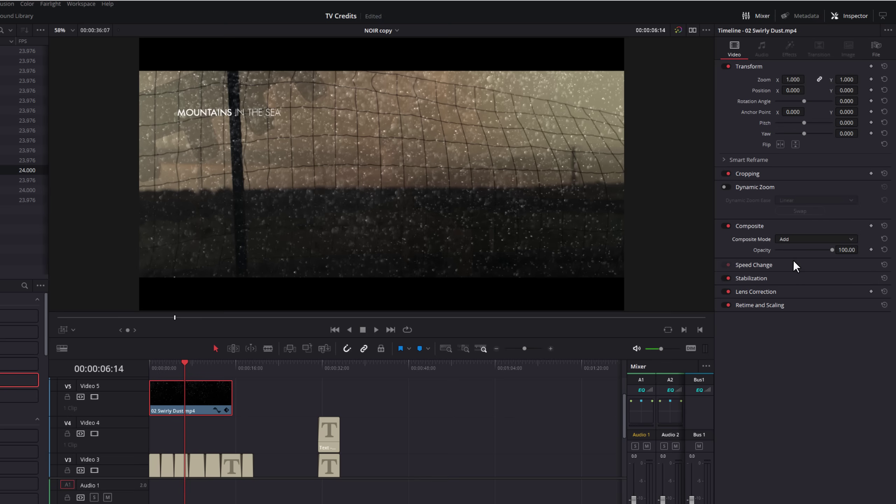
# - Lower the Swirly Dust overlay's opacity to 22.14 and play back the sequence to check the effect
pyautogui.click(174, 367)
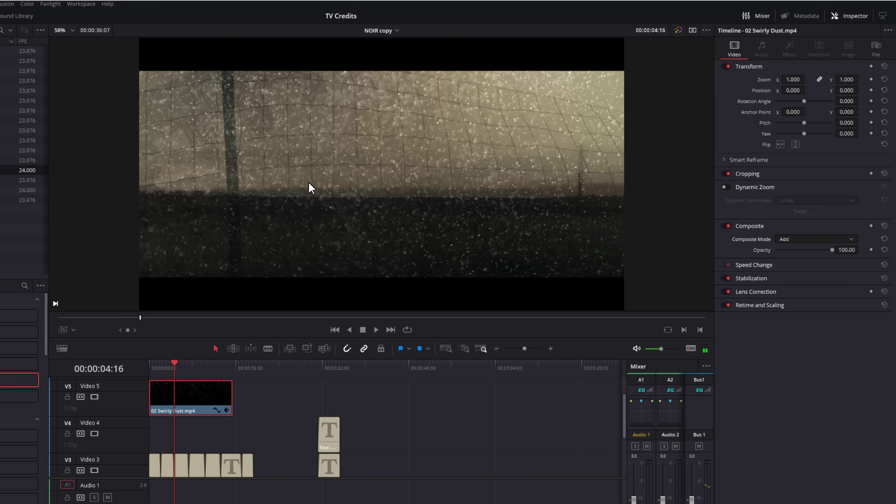
pyautogui.moveTo(832, 254); pyautogui.dragTo(788, 251)
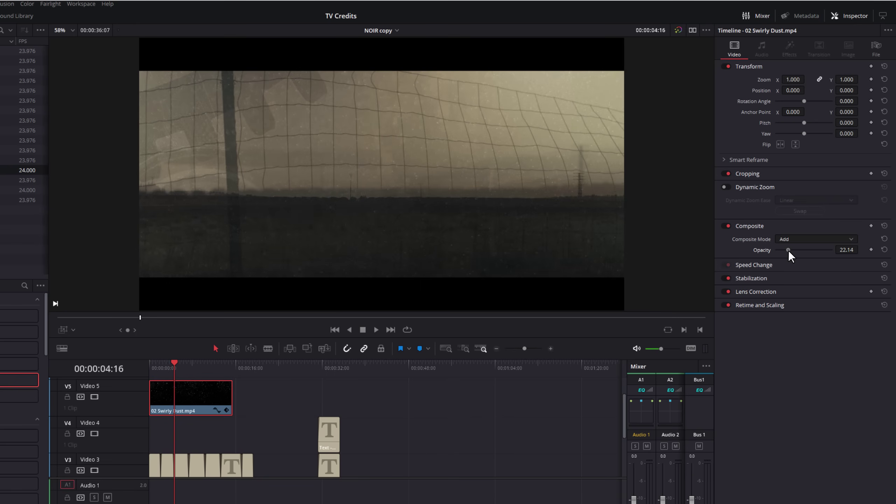
pyautogui.press('space')
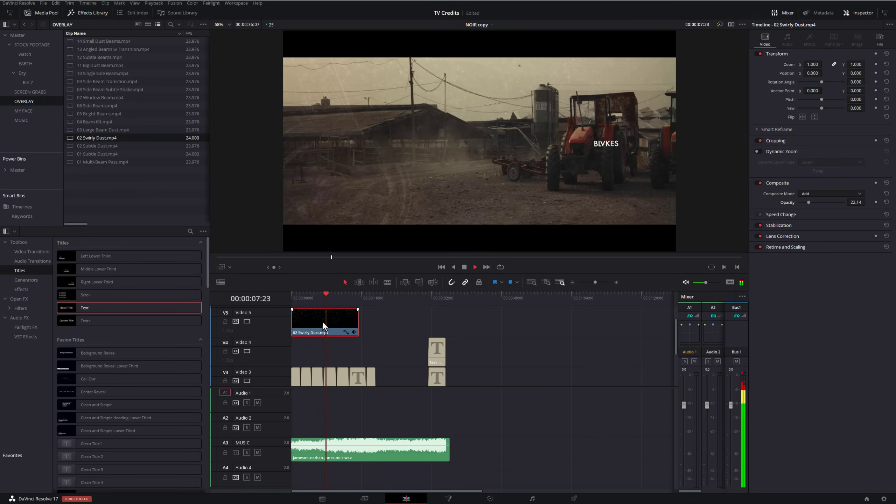
pyautogui.press('space')
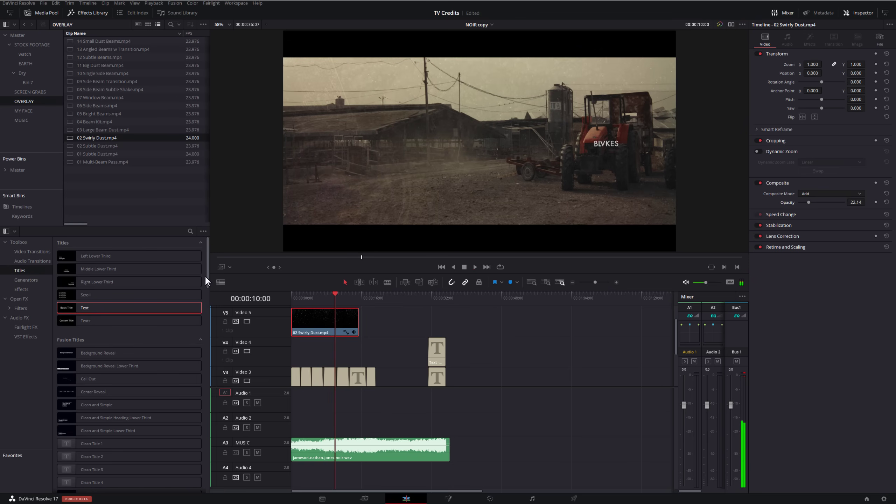